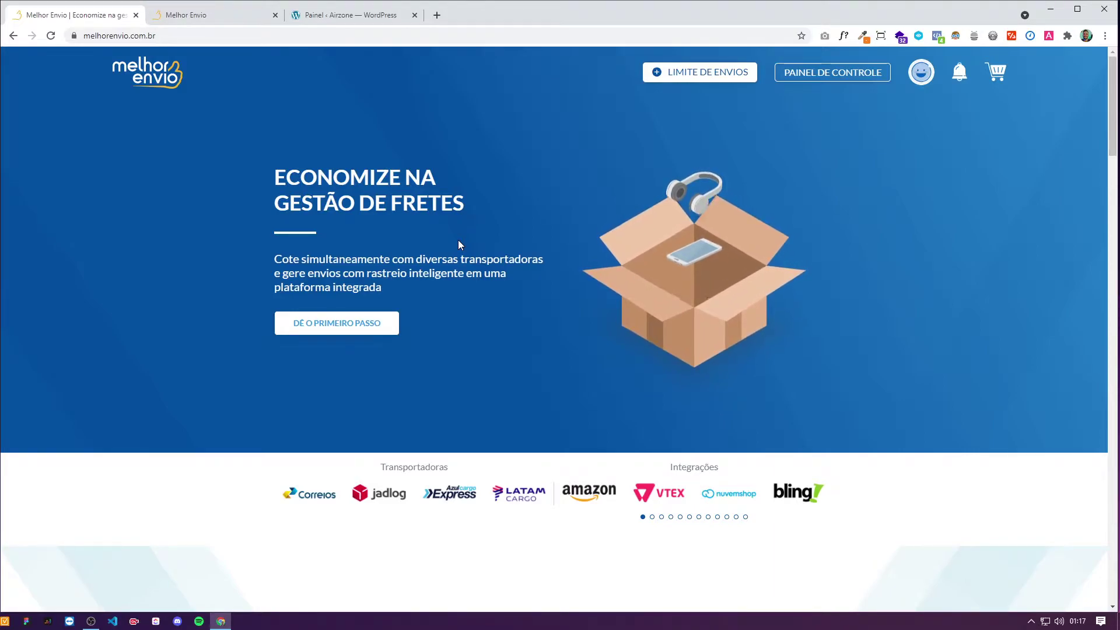
- Go to the Tokens management page in the Melhor Envio control panel
click(243, 15)
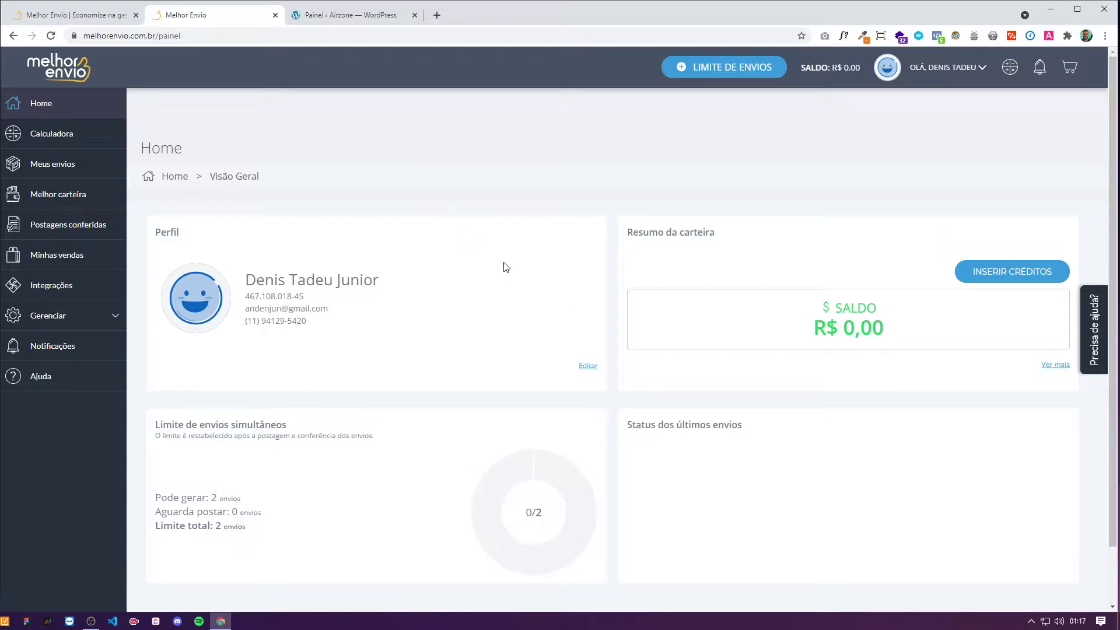
click(92, 16)
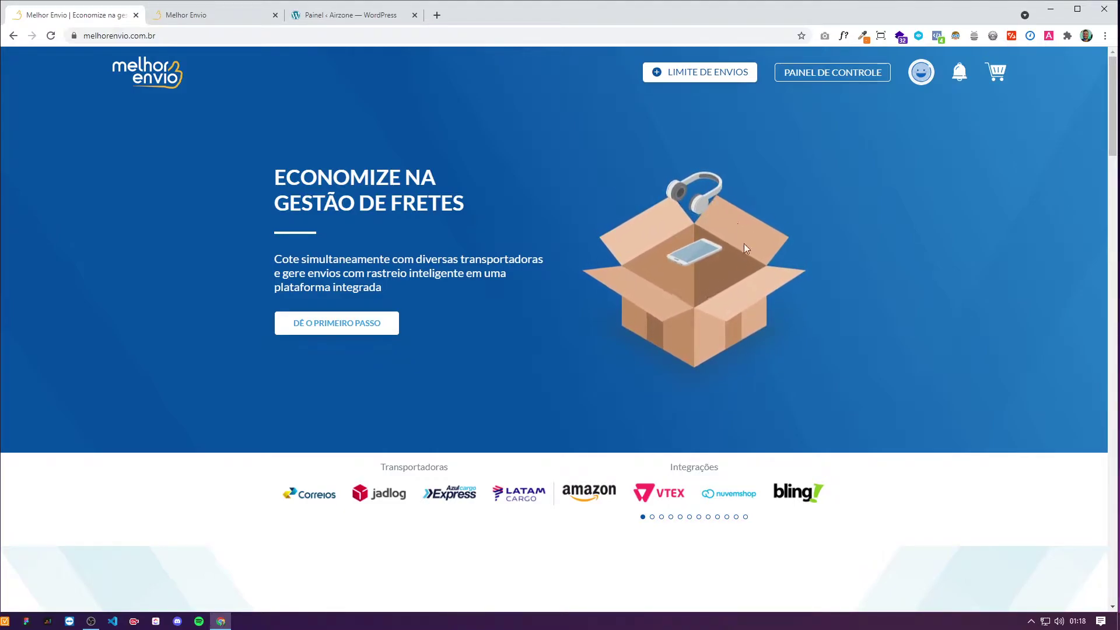
click(214, 18)
click(117, 318)
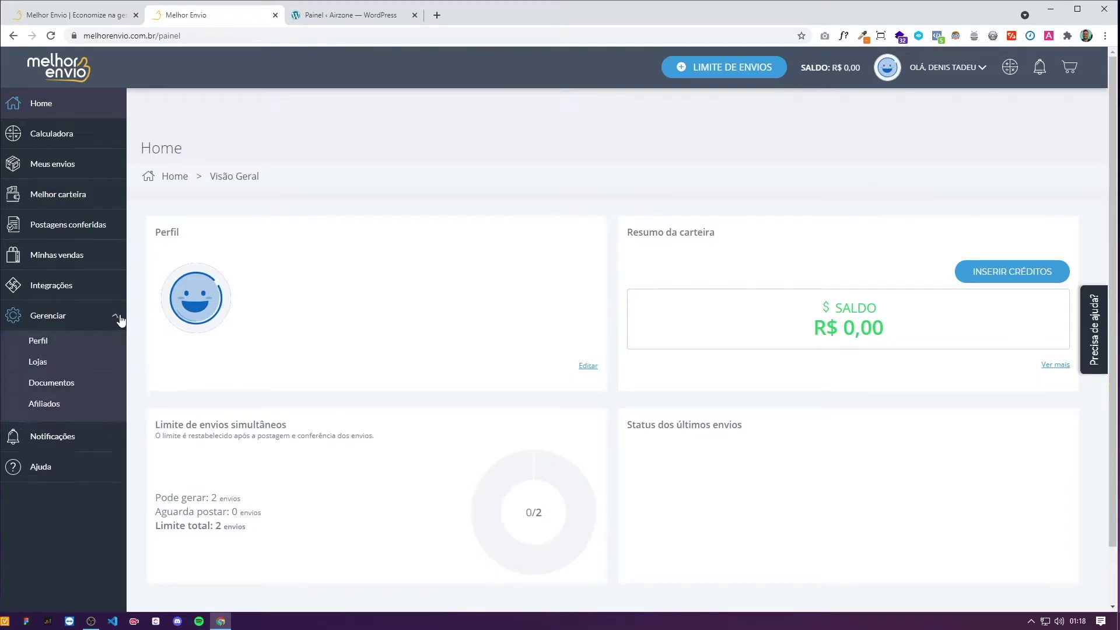
click(41, 446)
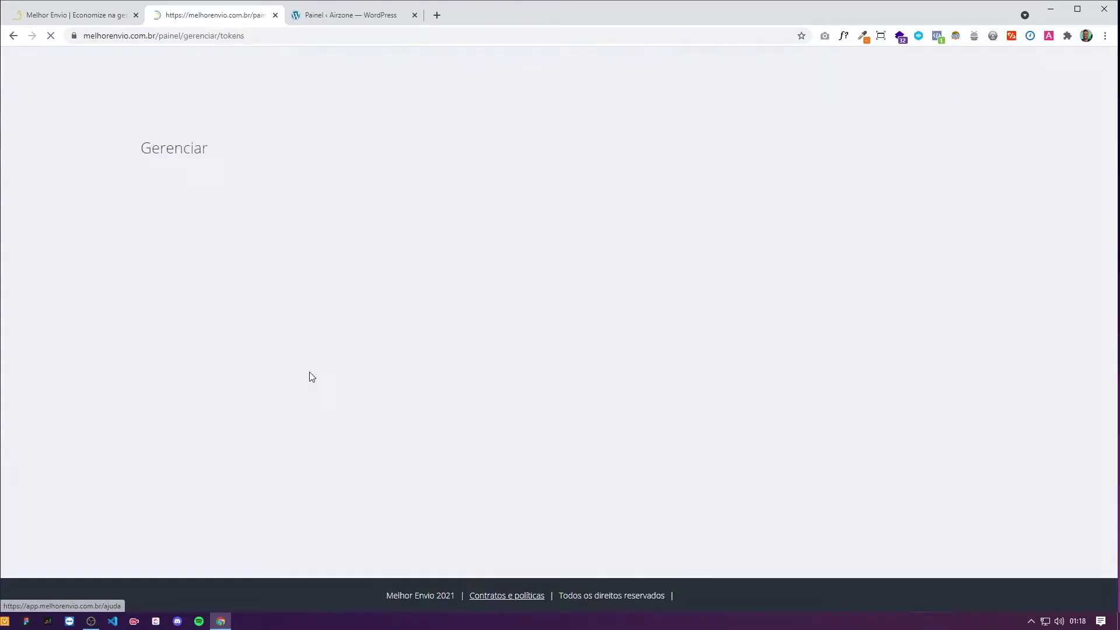
- Generate a new access token named Woocommerce with all permissions selected
scroll(322, 377, down, 3)
click(612, 424)
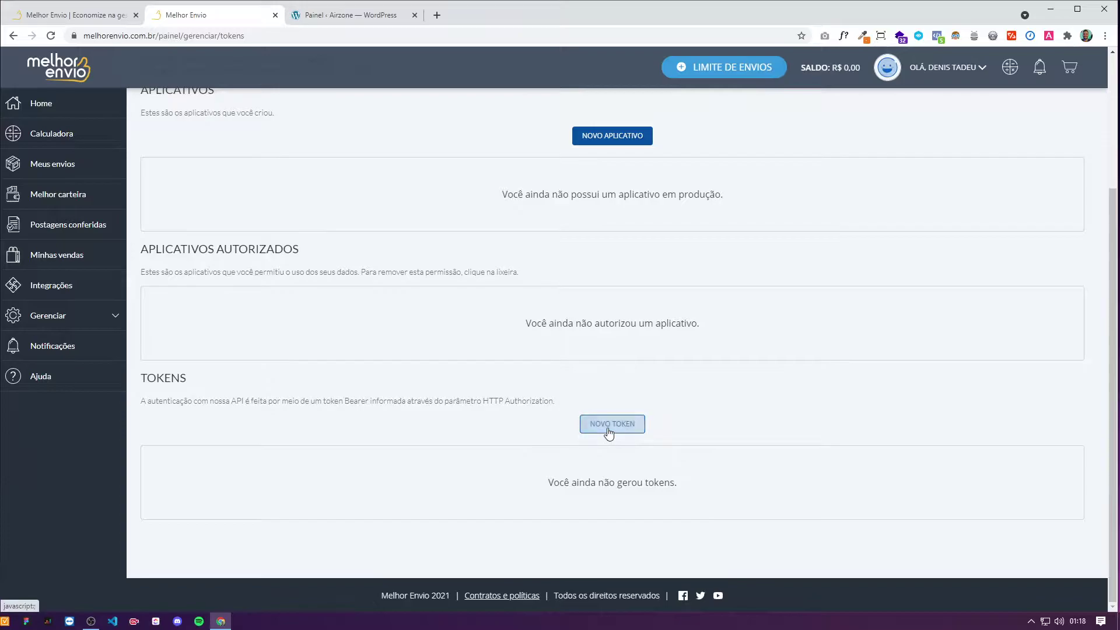
click(411, 187)
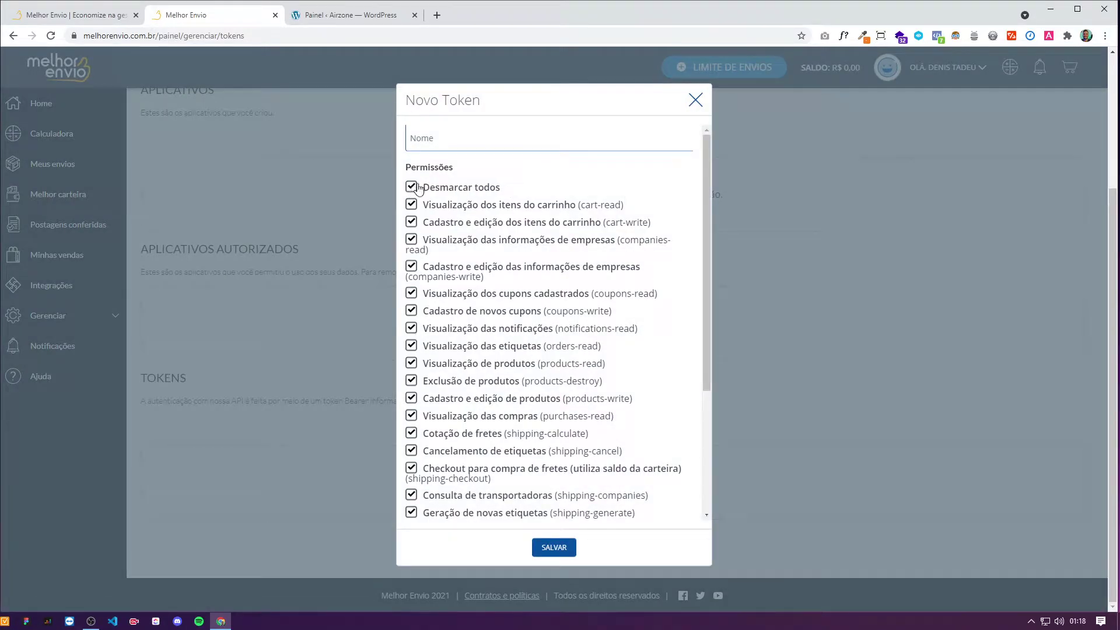
click(445, 146)
text(Woocommerce)
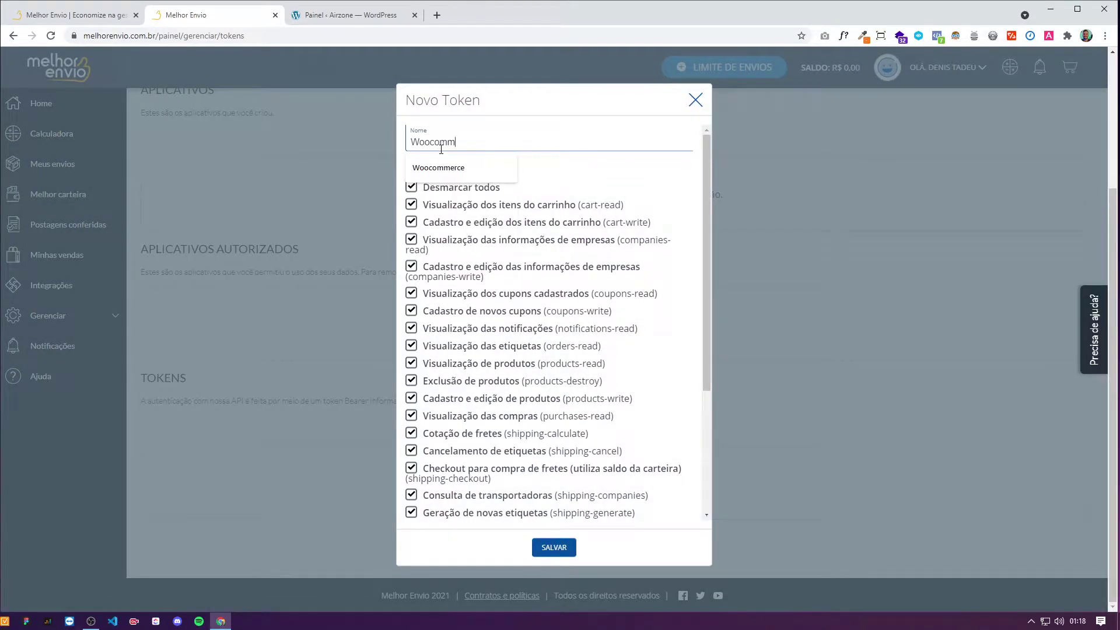
click(552, 546)
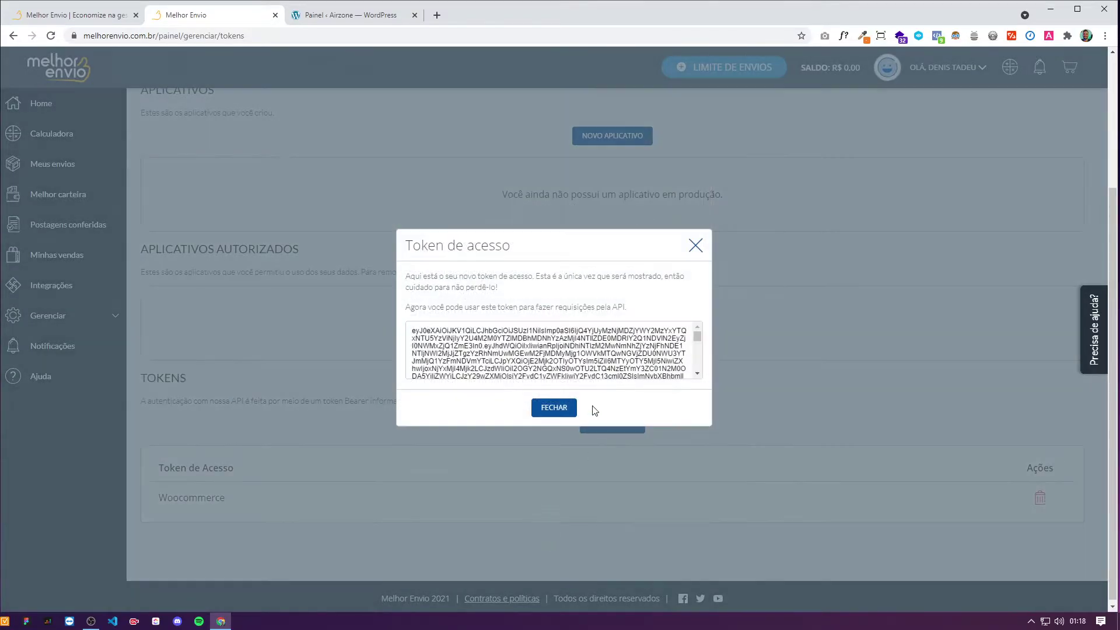
- Select and copy the entire newly generated access token
triple_click(548, 358)
scroll(572, 352, down, 5)
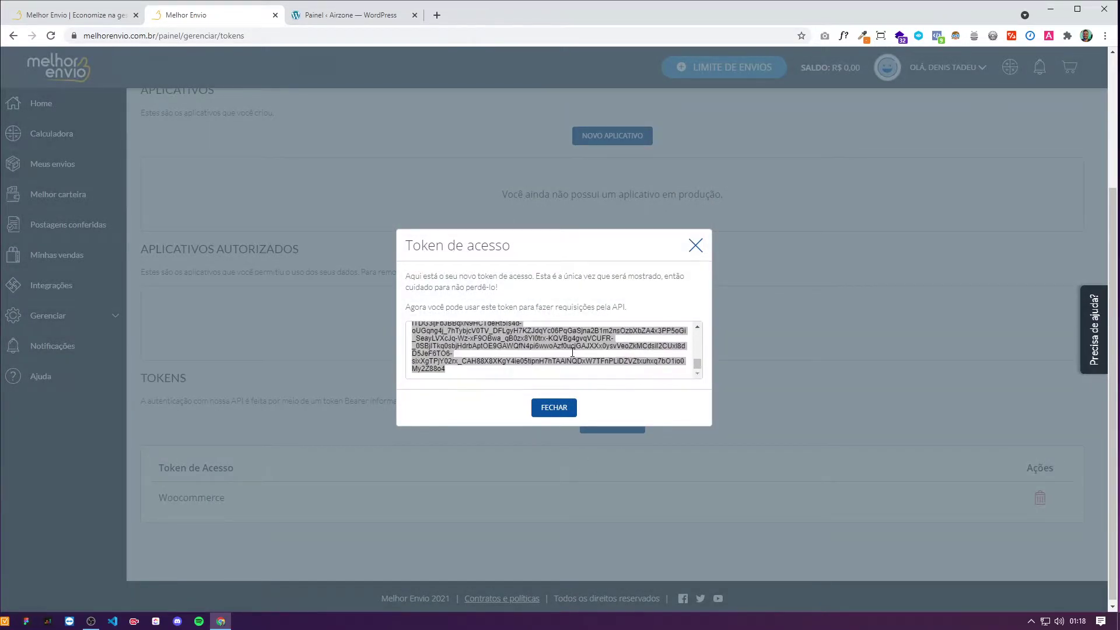
scroll(566, 350, up, 5)
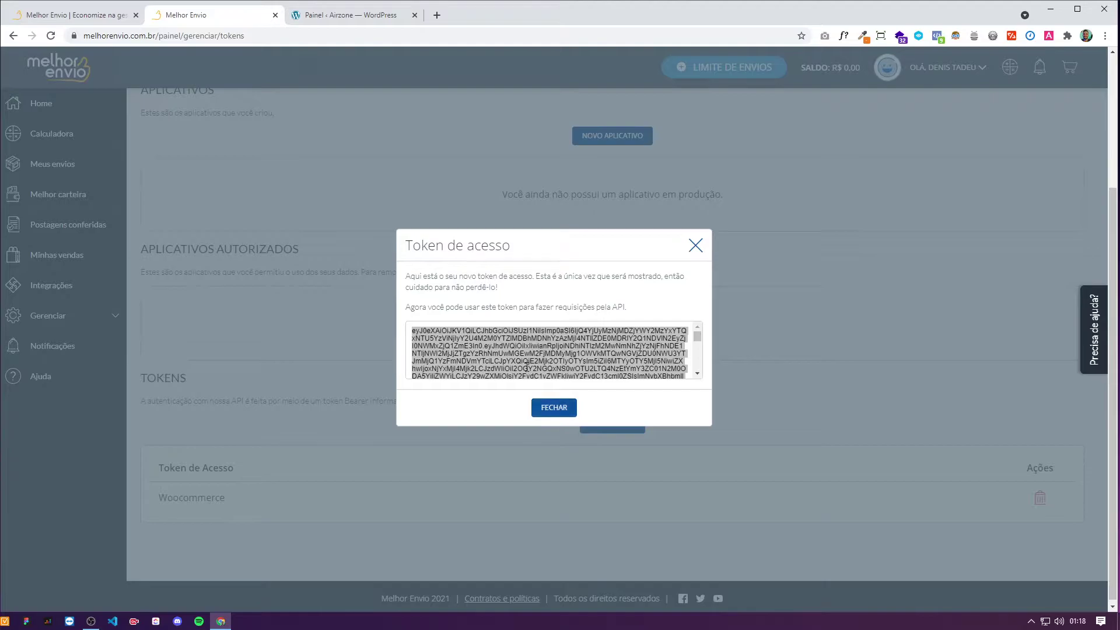
- Switch to the Airzone WordPress admin and search the installable plugins for "melhor envio"
click(344, 15)
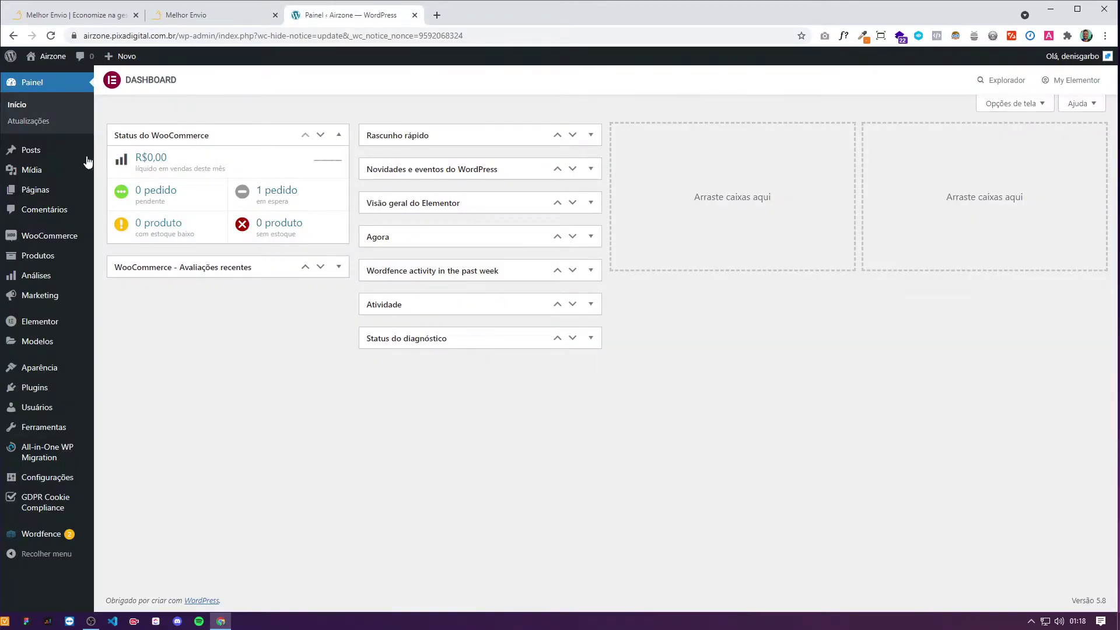
mouse_move(74, 236)
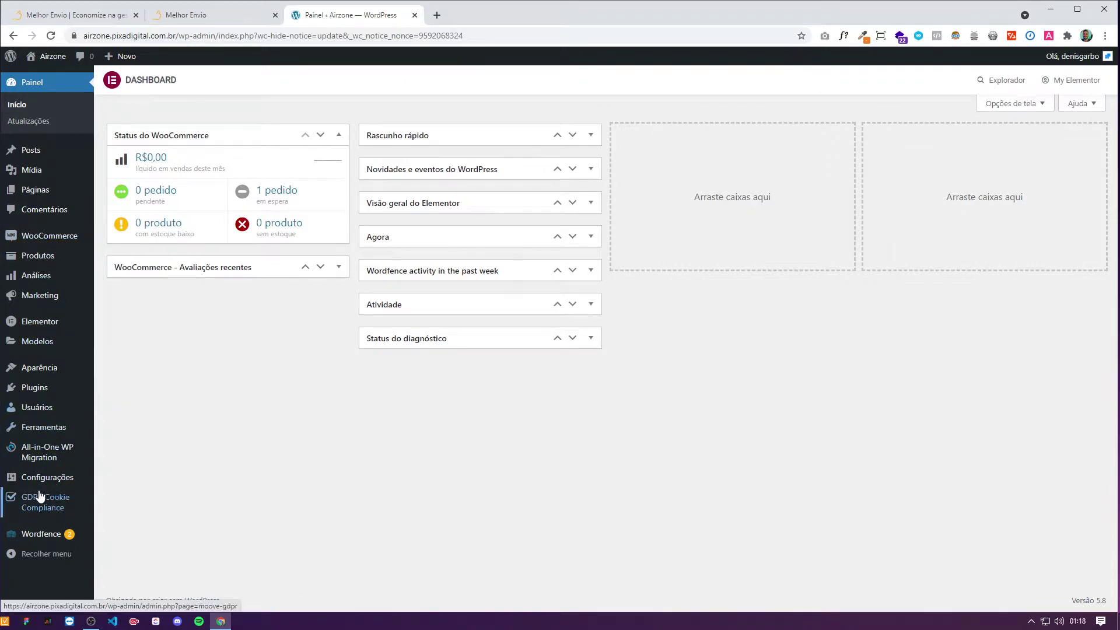
mouse_move(51, 486)
mouse_move(35, 388)
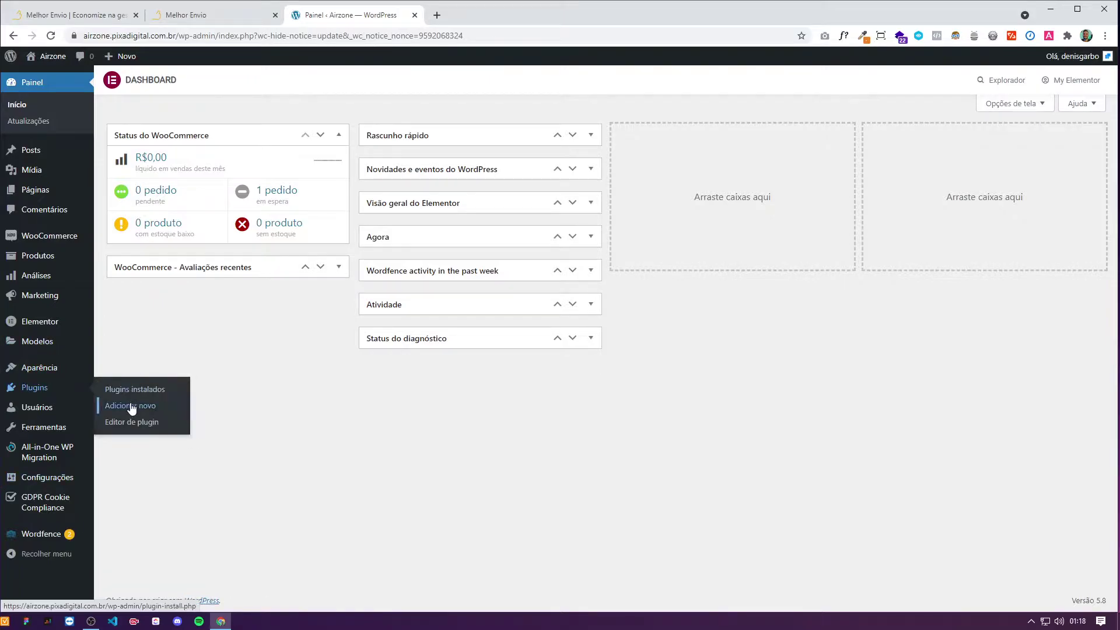
click(130, 405)
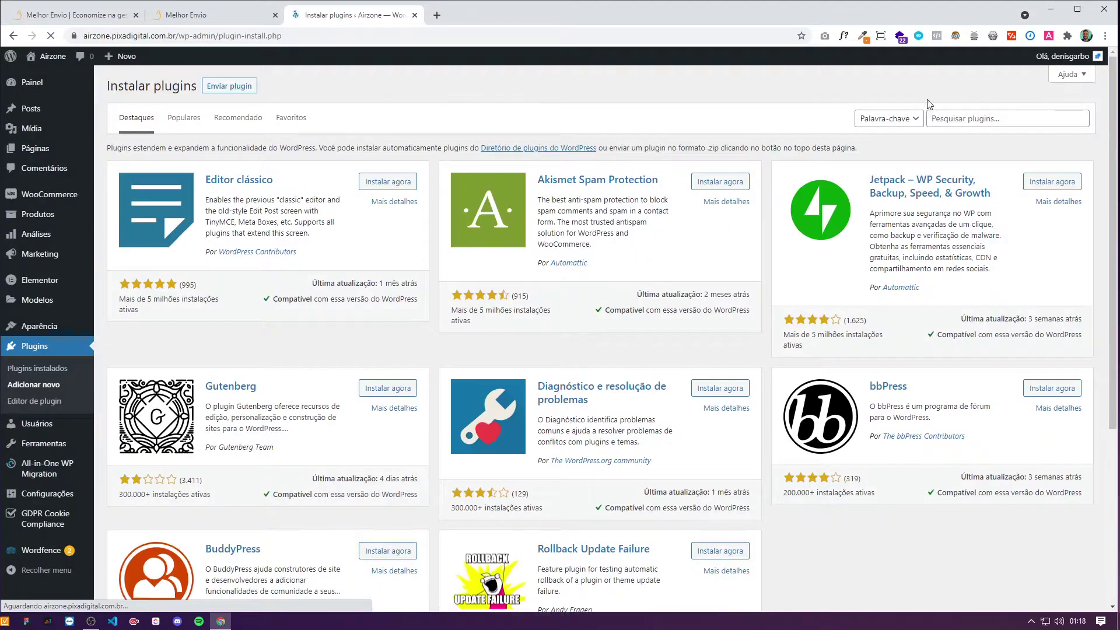
click(973, 117)
text(melhor envio)
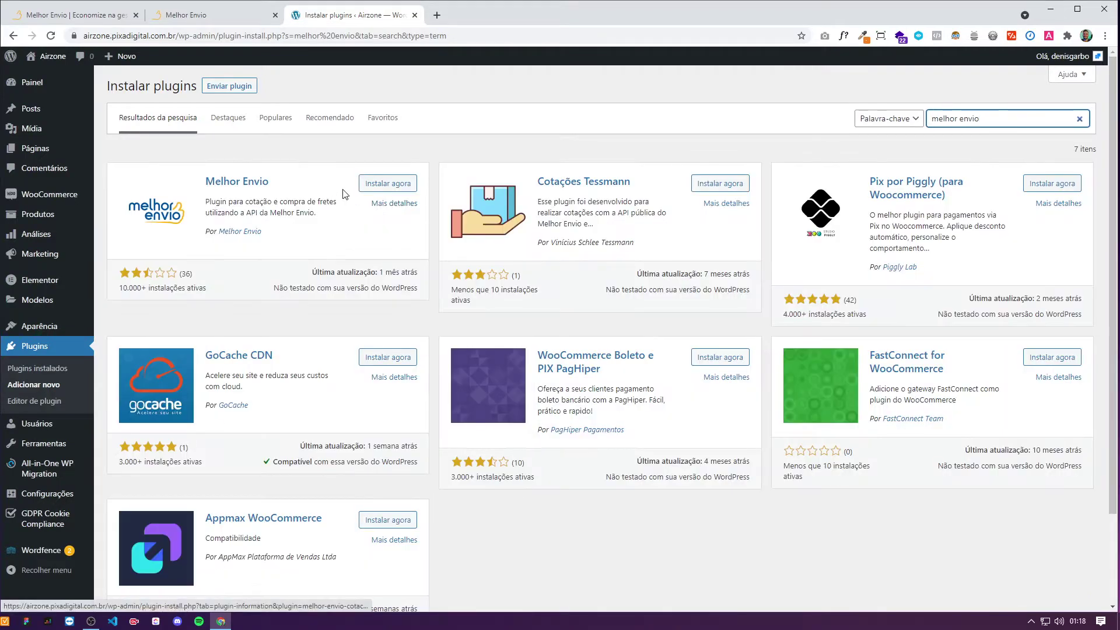
- Install and activate the Melhor Envio plugin and check it in the installed plugins list
click(391, 184)
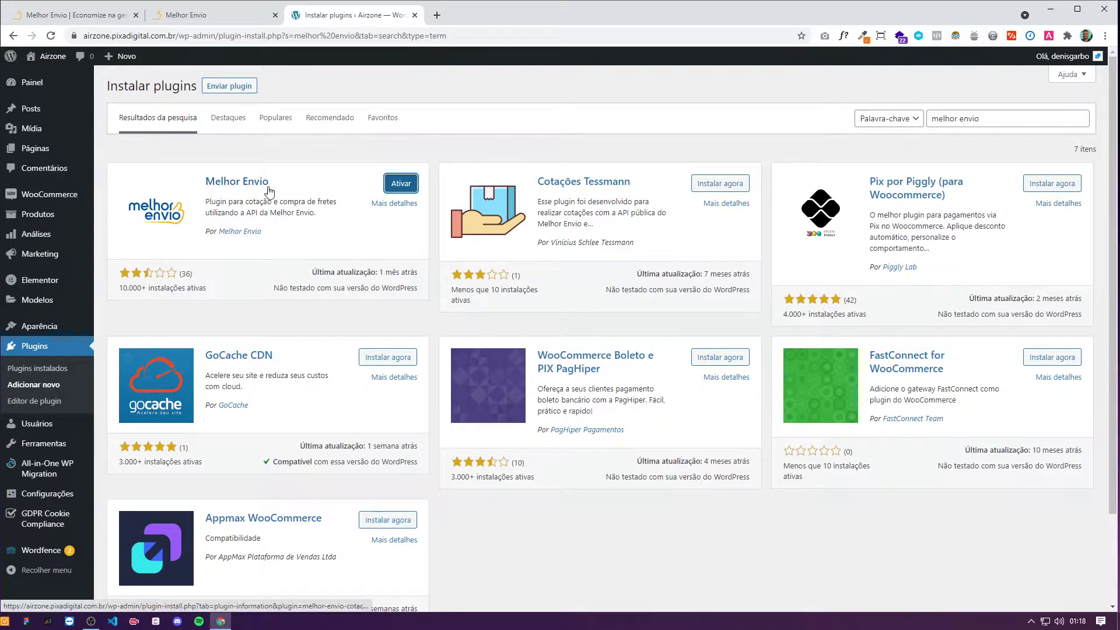
click(412, 185)
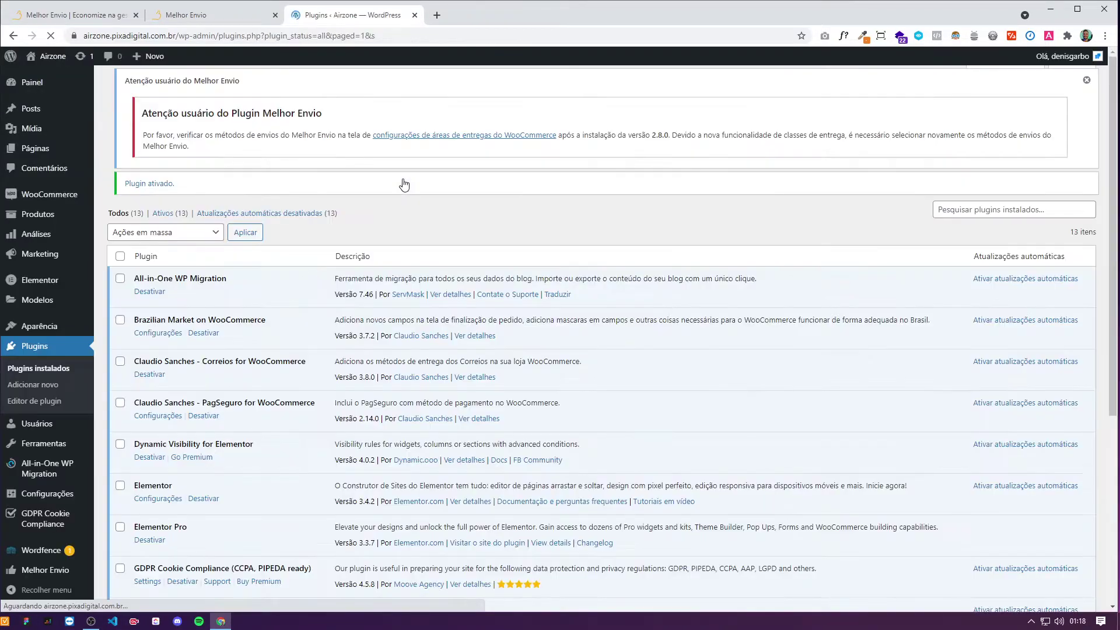
drag(118, 181, 486, 187)
click(478, 220)
scroll(95, 320, down, 5)
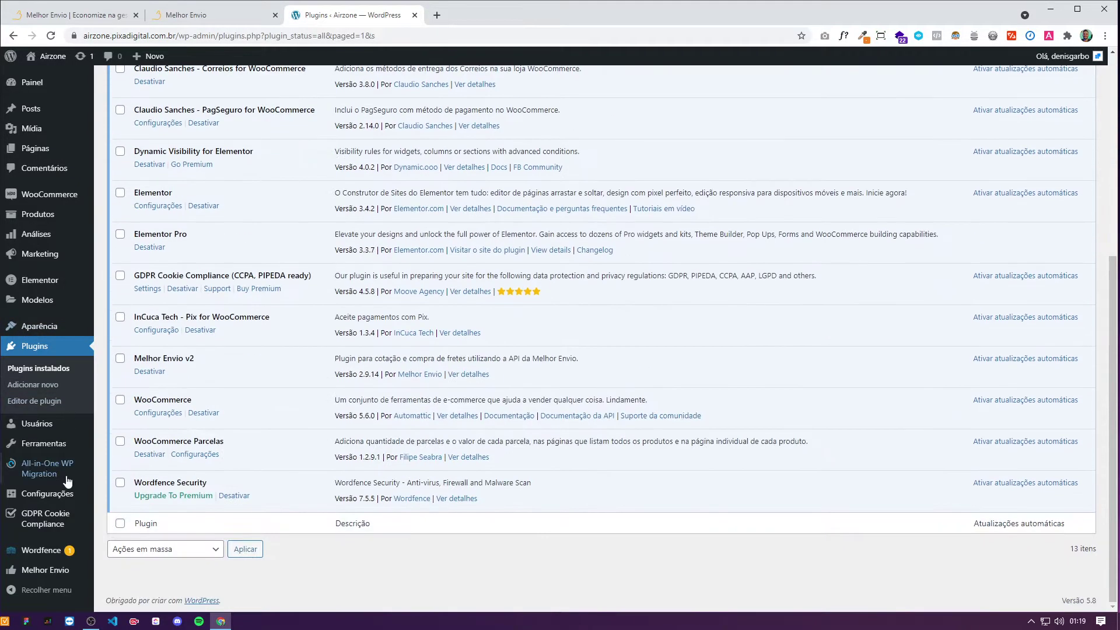
- Replace the stored token in the Melhor Envio plugin's token settings with the copied access token and save it
mouse_move(53, 570)
click(136, 542)
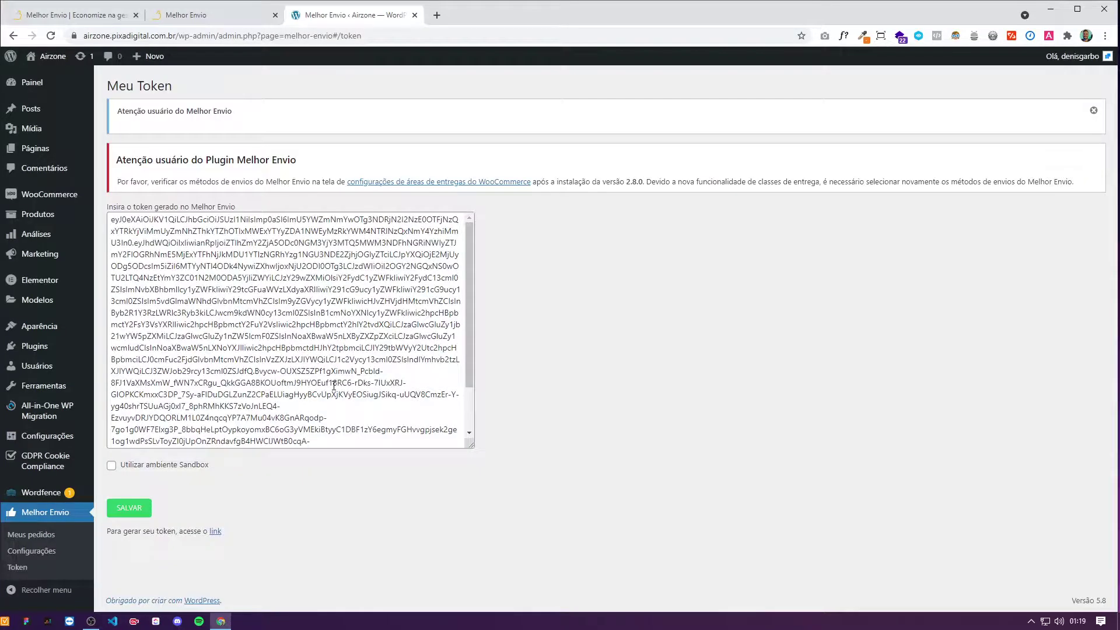
scroll(321, 379, down, 2)
drag(445, 371, 175, 219)
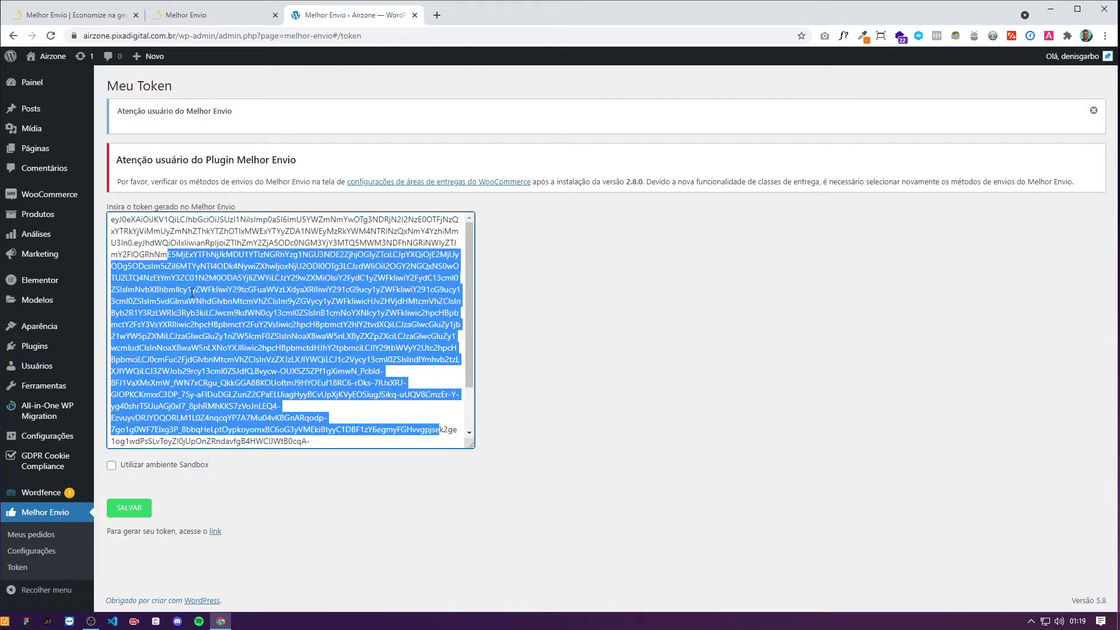
key(Delete)
key(ctrl+a)
key(BackSpace)
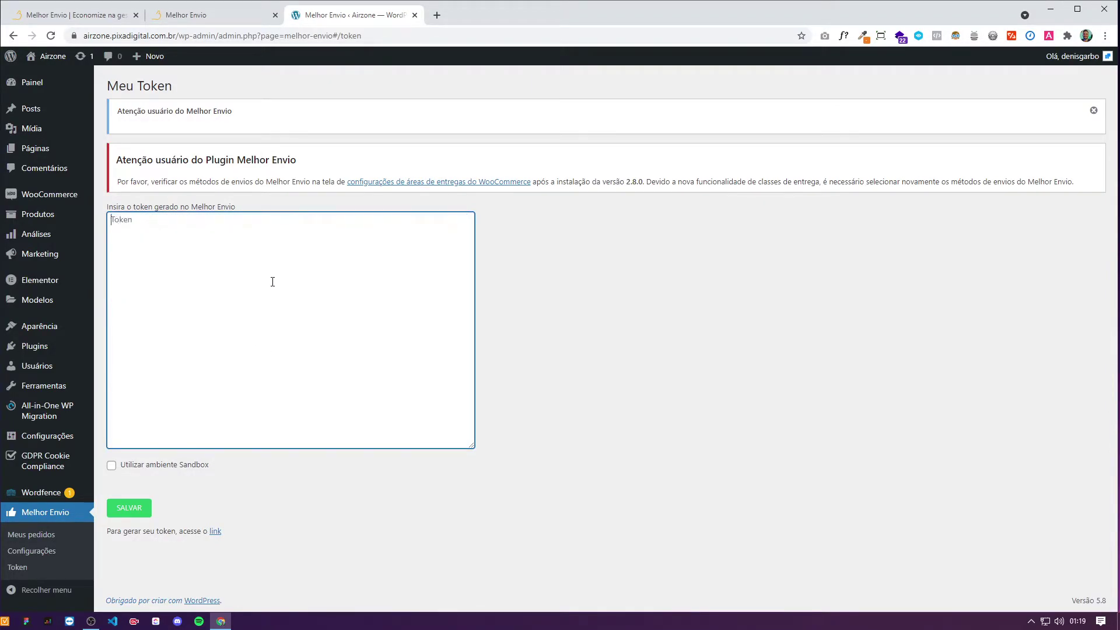
key(ctrl+v)
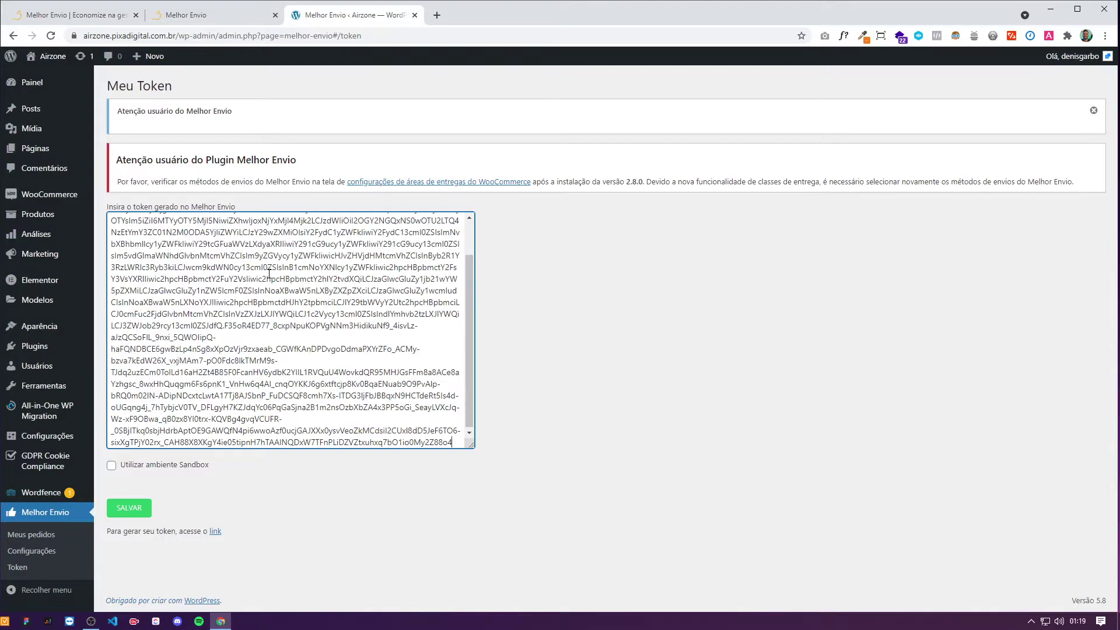
click(149, 510)
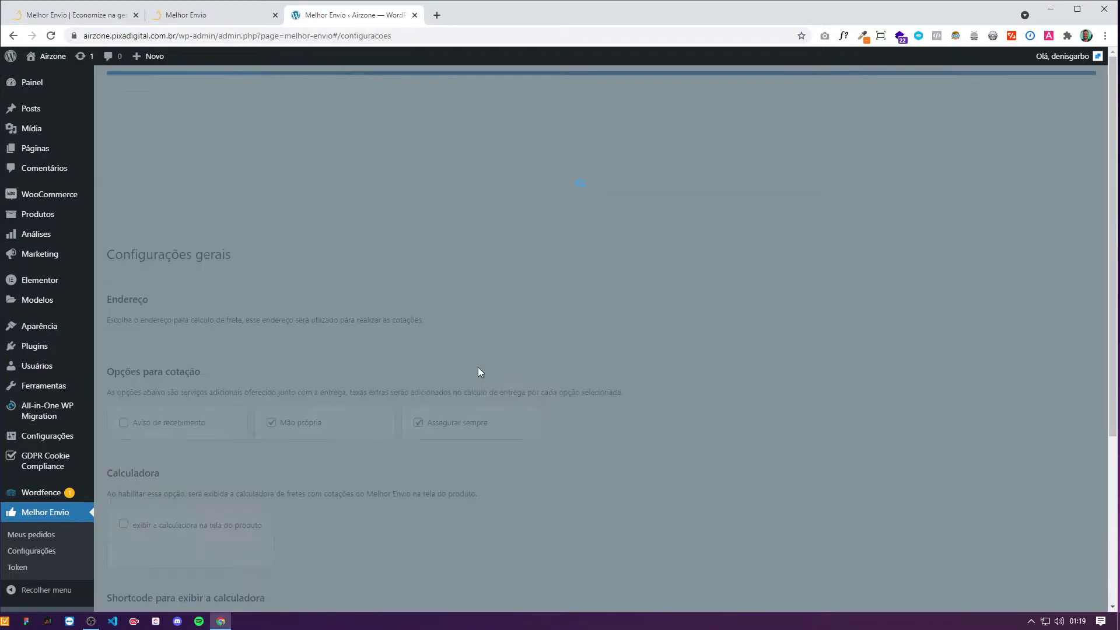
- Review the plugin's general settings: origin address, Jadlog, Azul Cargo and LATAM Cargo agencies, store, quotation options and calculator
scroll(299, 356, down, 2)
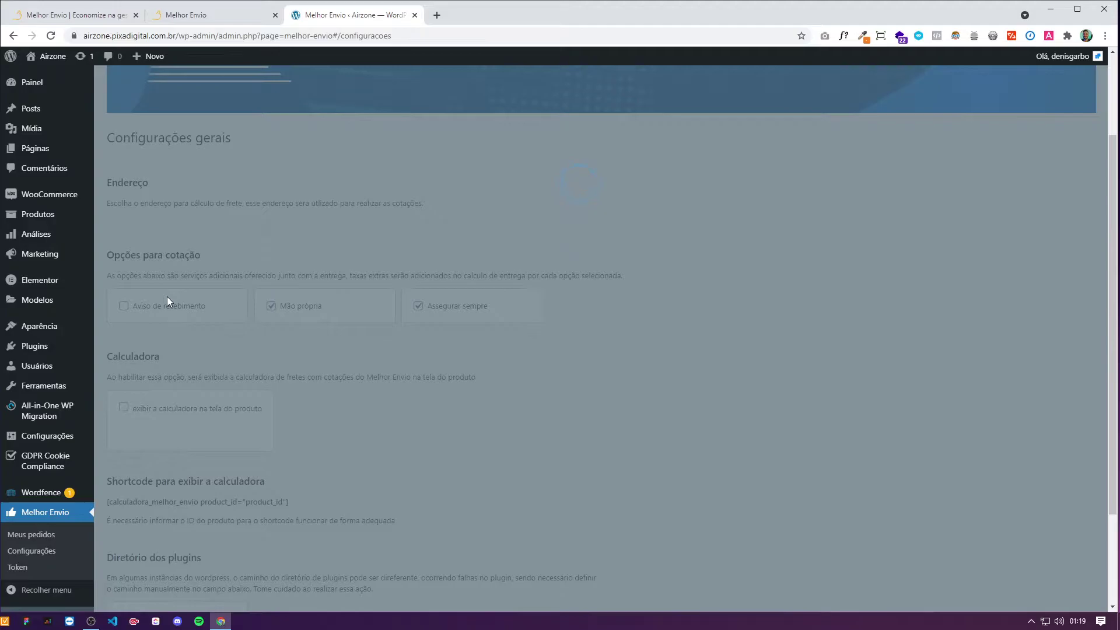
scroll(338, 285, down, 3)
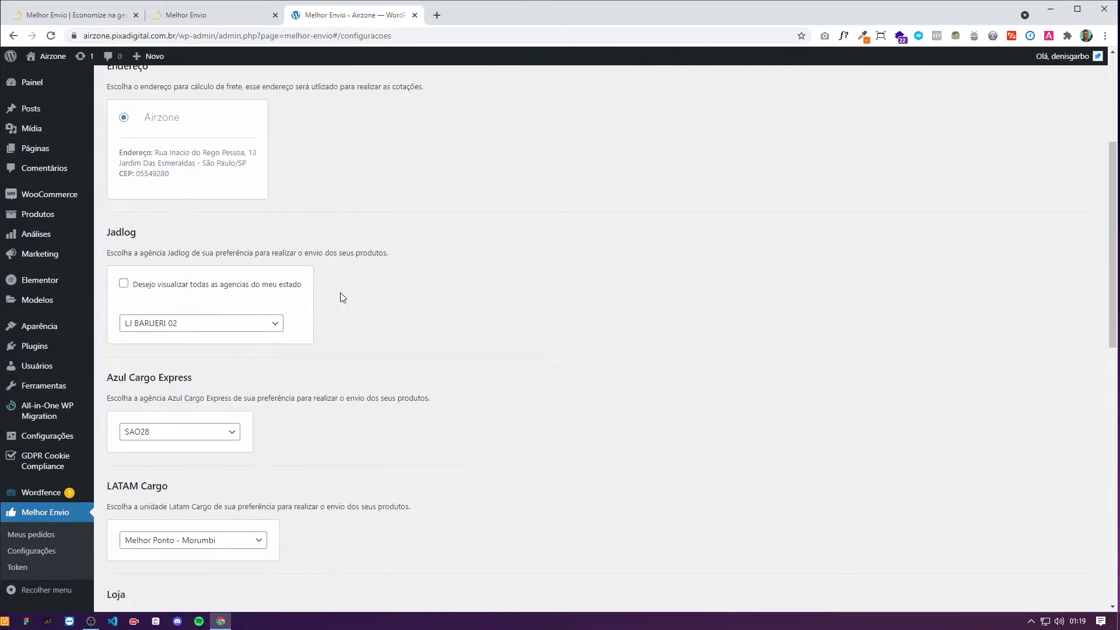
scroll(342, 298, down, 2)
scroll(187, 172, down, 1)
scroll(181, 167, up, 1)
scroll(172, 158, down, 2)
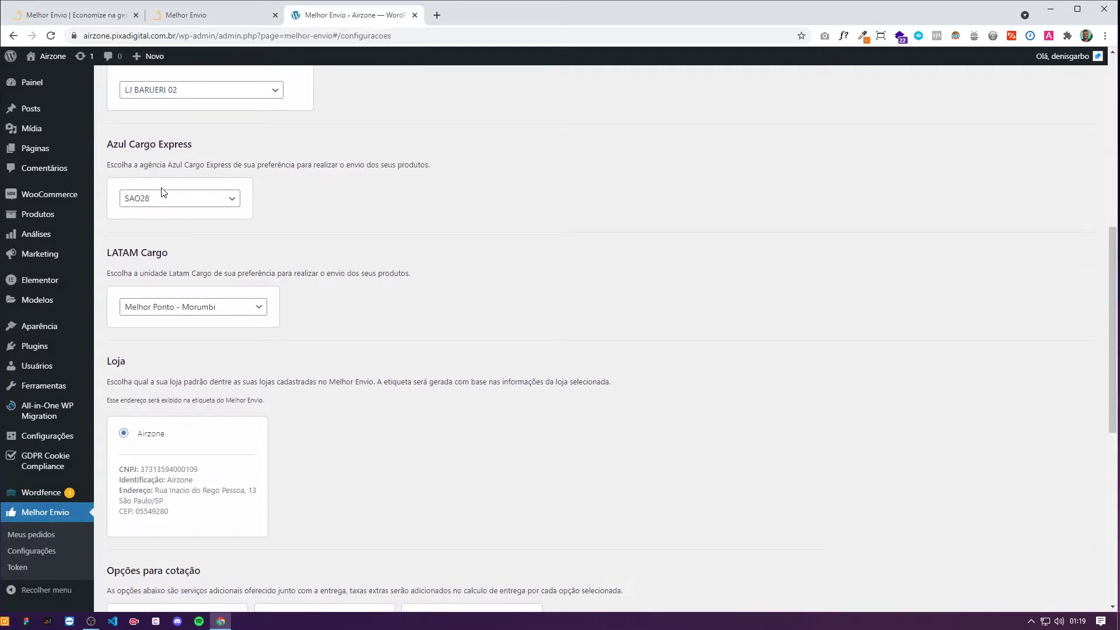
scroll(198, 181, down, 2)
scroll(275, 191, down, 6)
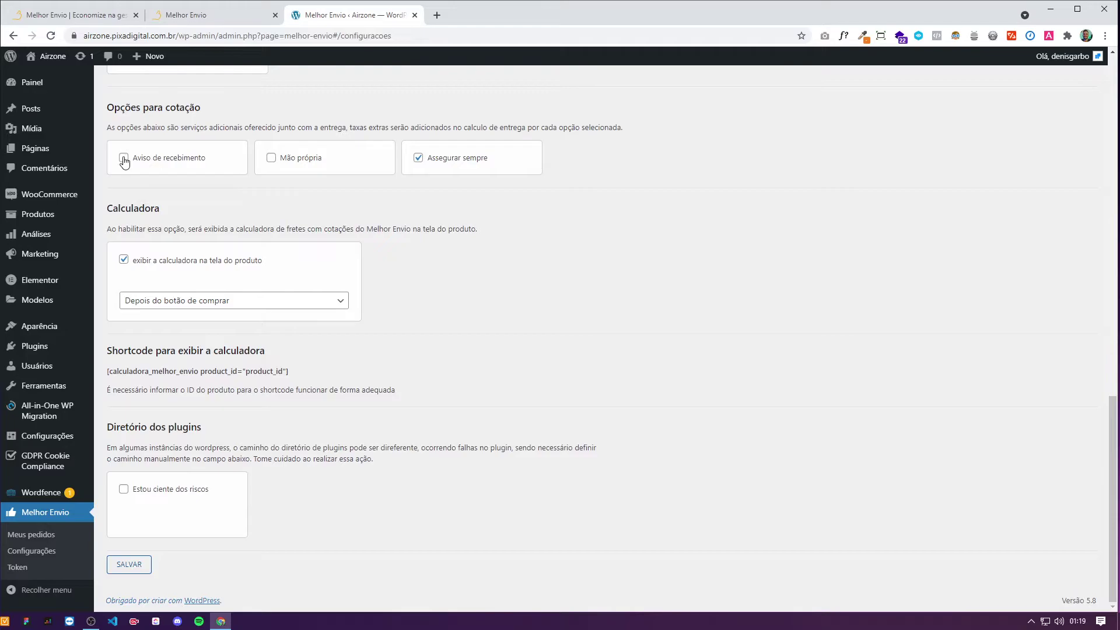
drag(111, 127, 431, 127)
click(429, 145)
drag(106, 232, 449, 231)
- Set the product-page shipping calculator position to "Depois do botão de comprar" and save the plugin settings
click(240, 303)
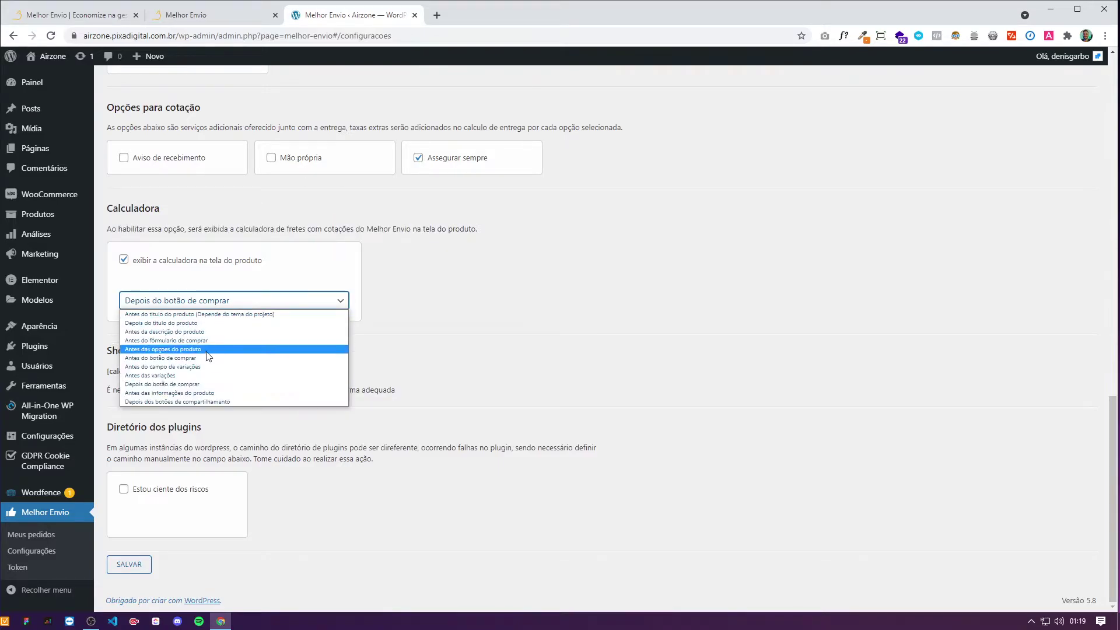
click(198, 384)
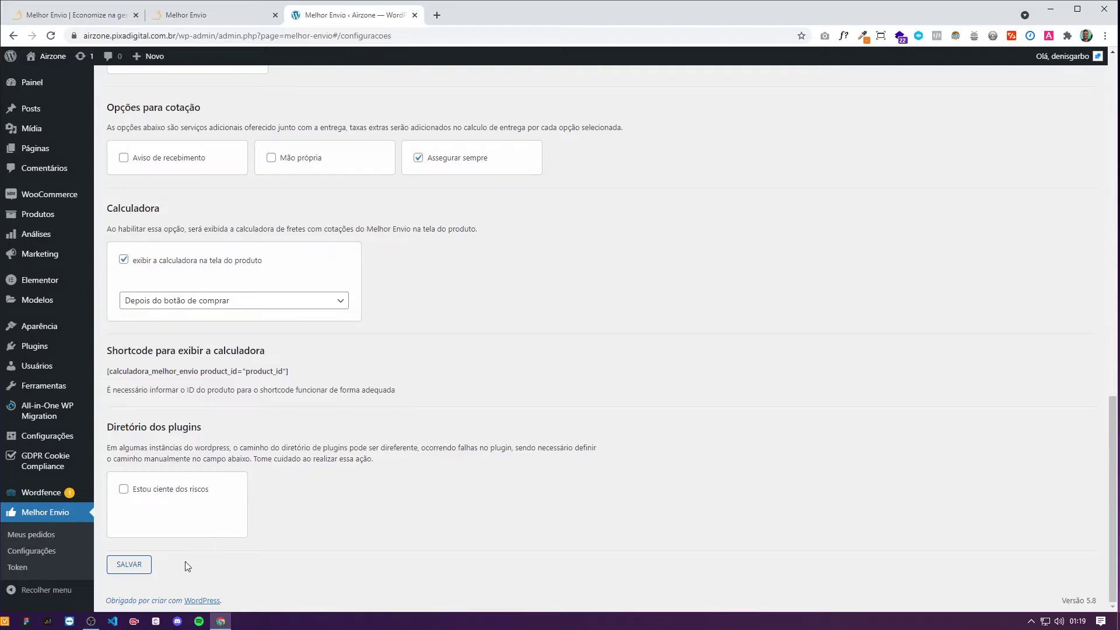
click(129, 565)
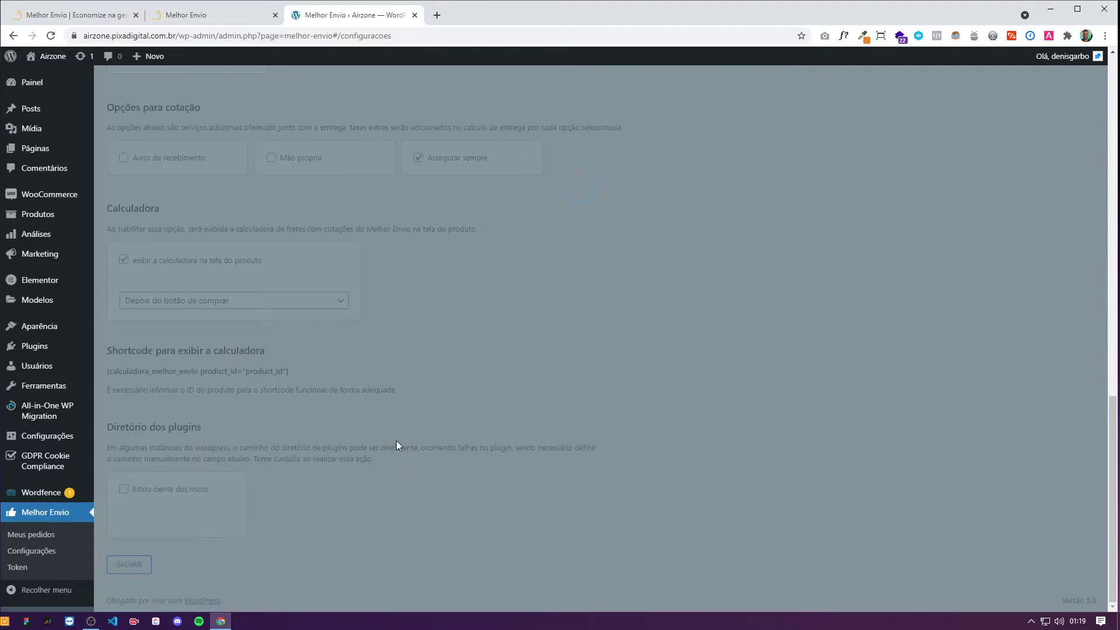
click(554, 375)
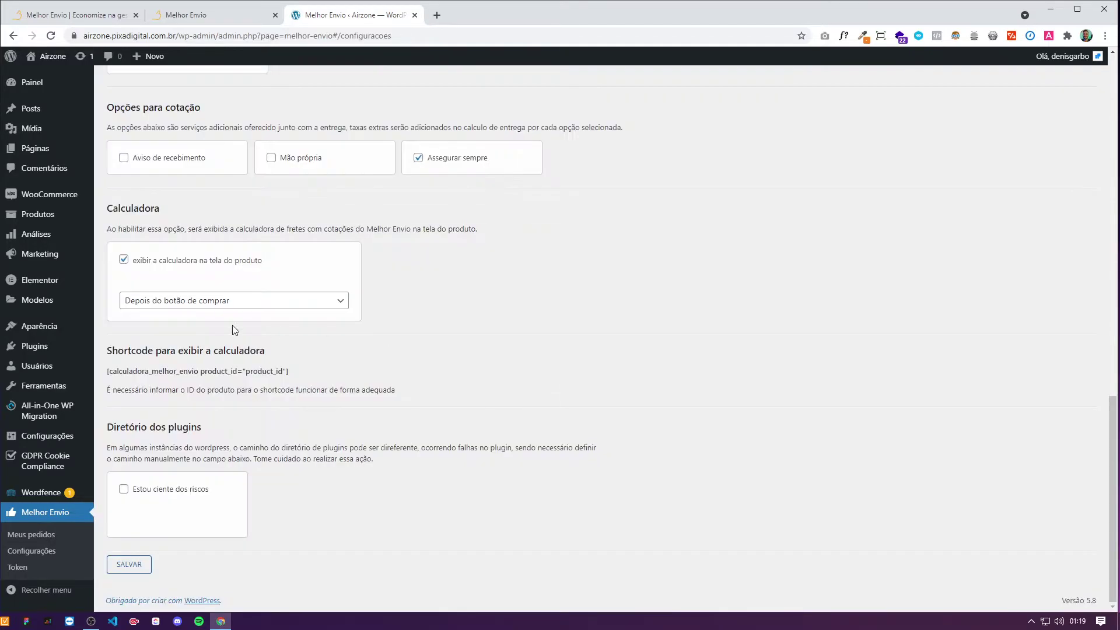
- Open the delivery areas in the WooCommerce settings and start a new delivery area
mouse_move(55, 194)
click(130, 289)
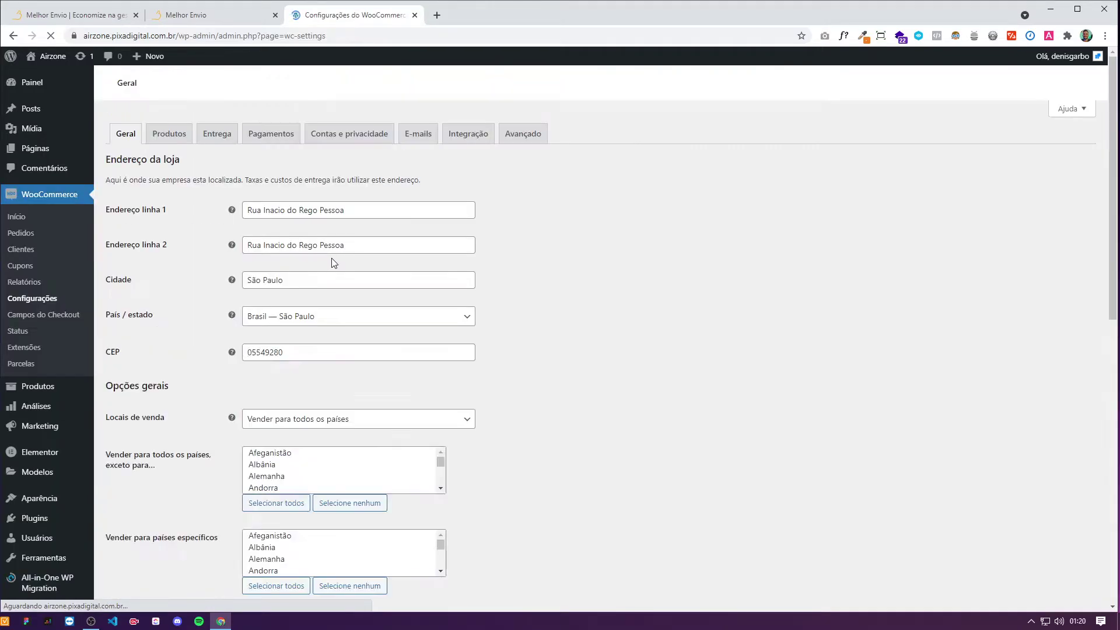
click(216, 260)
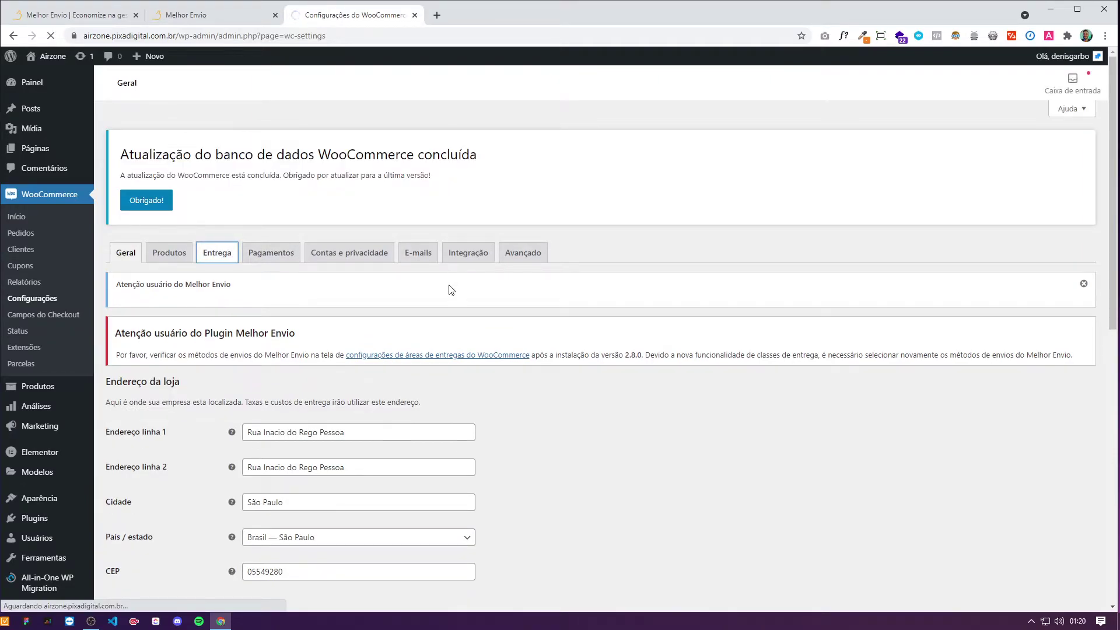
scroll(241, 314, down, 4)
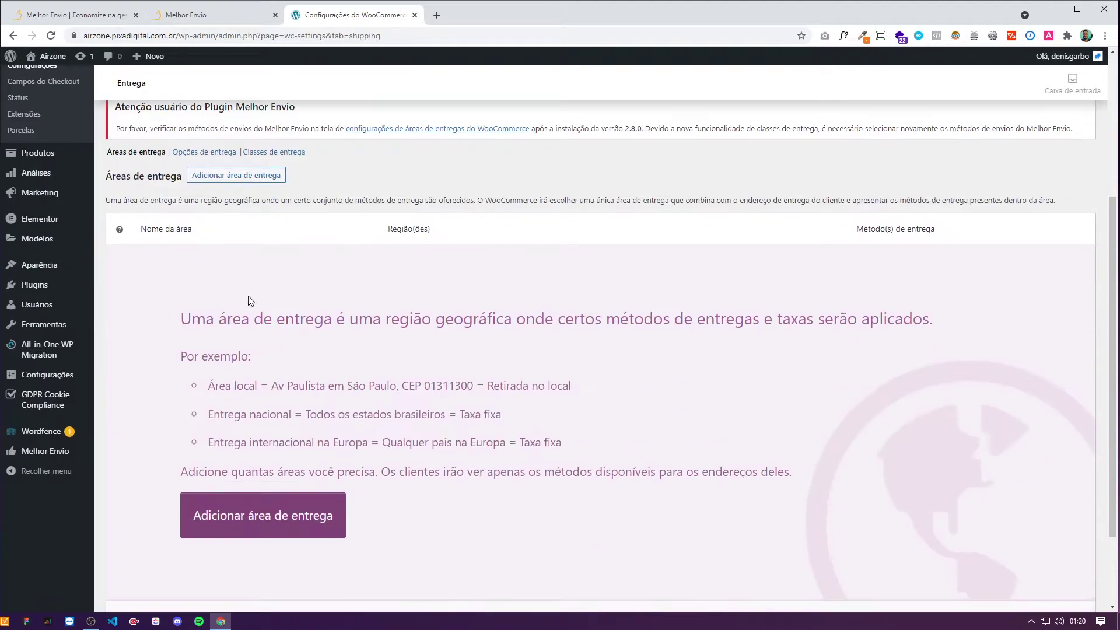
click(274, 525)
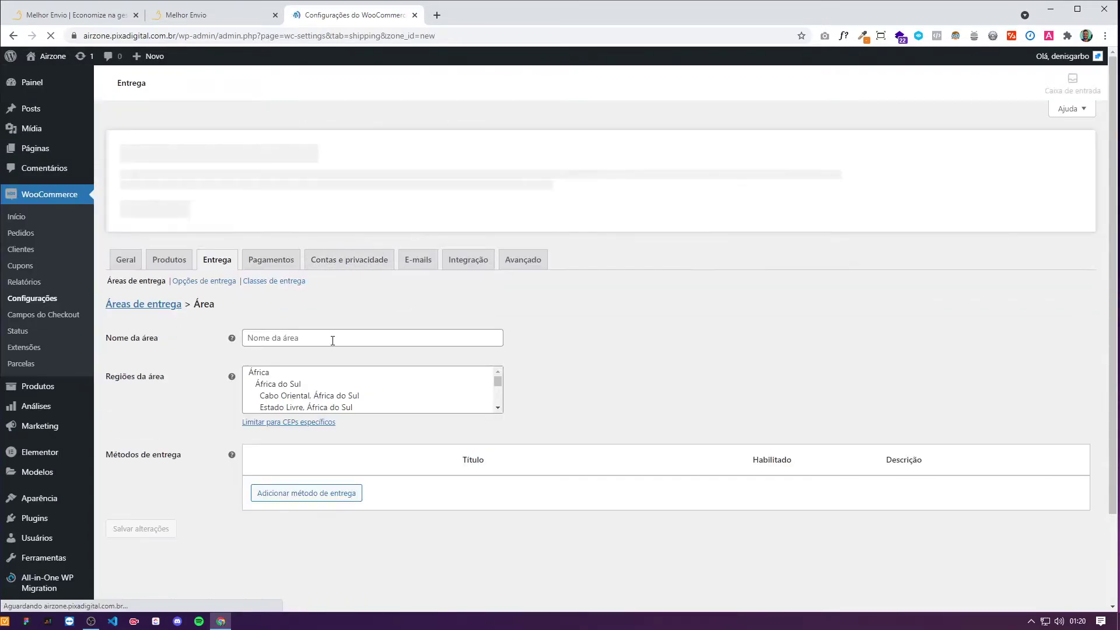
- Name the new delivery area "Brasil" and assign the country Brasil as its region
scroll(339, 319, down, 3)
click(323, 302)
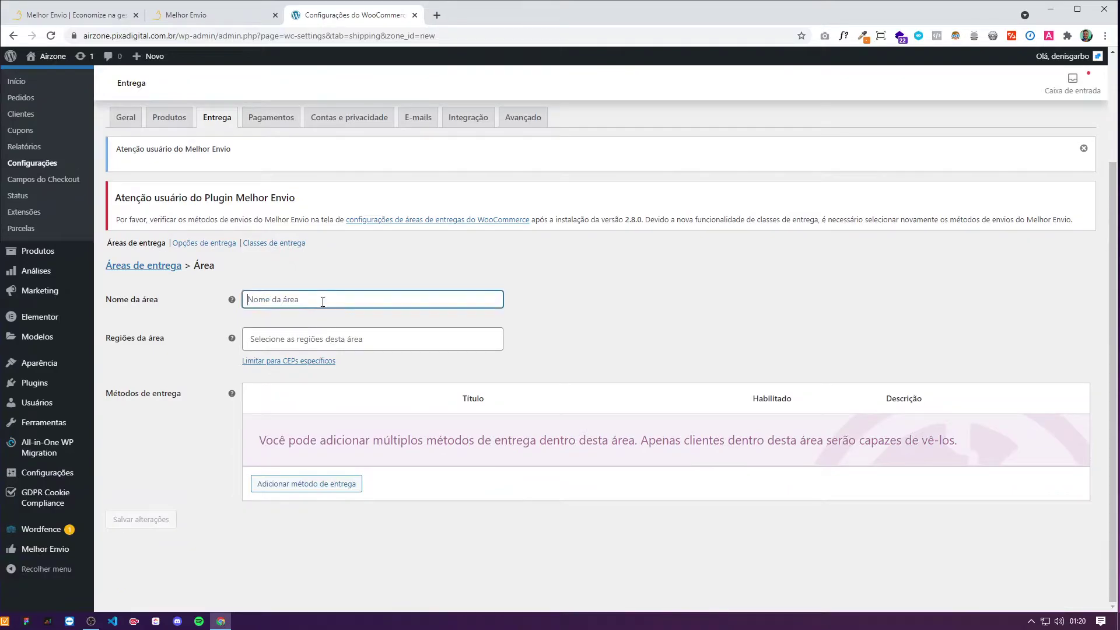
text(Brasil)
click(521, 299)
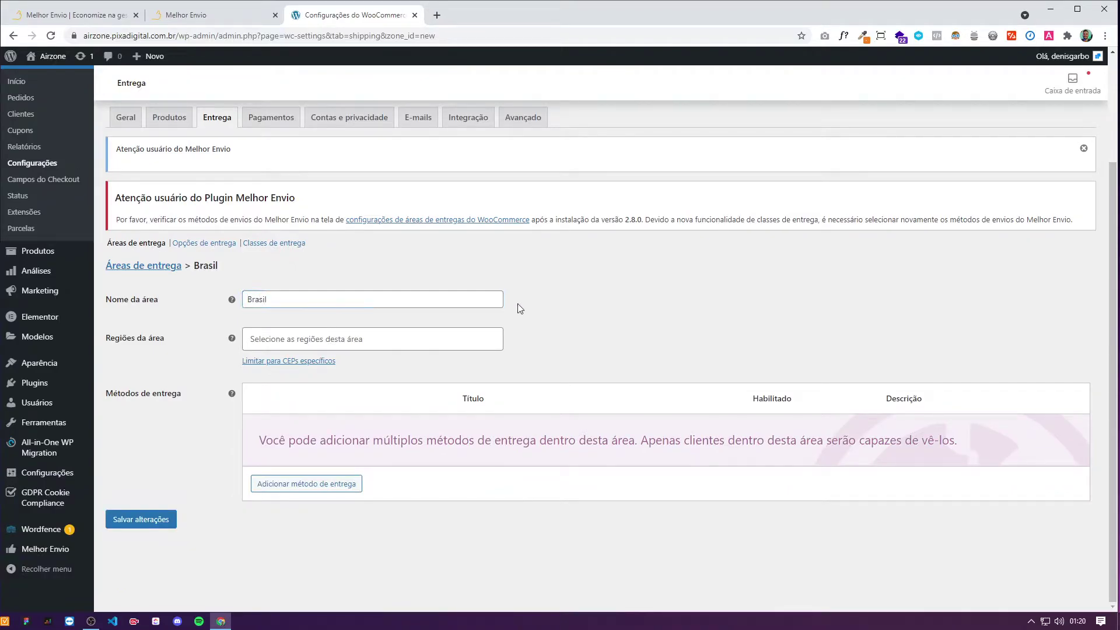
text(Brasil)
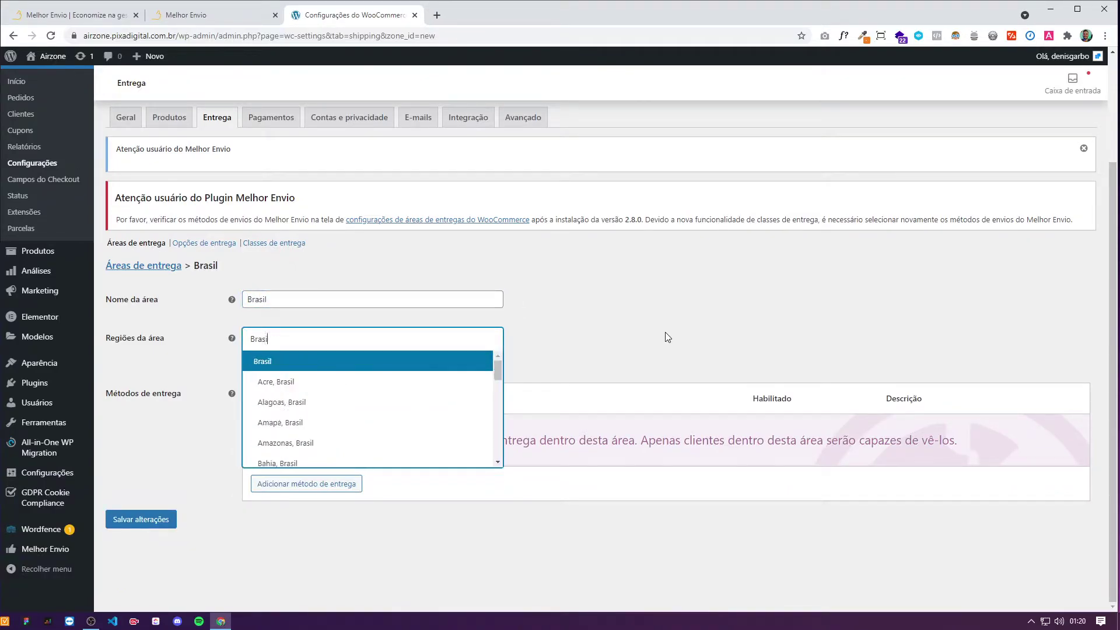
key(Return)
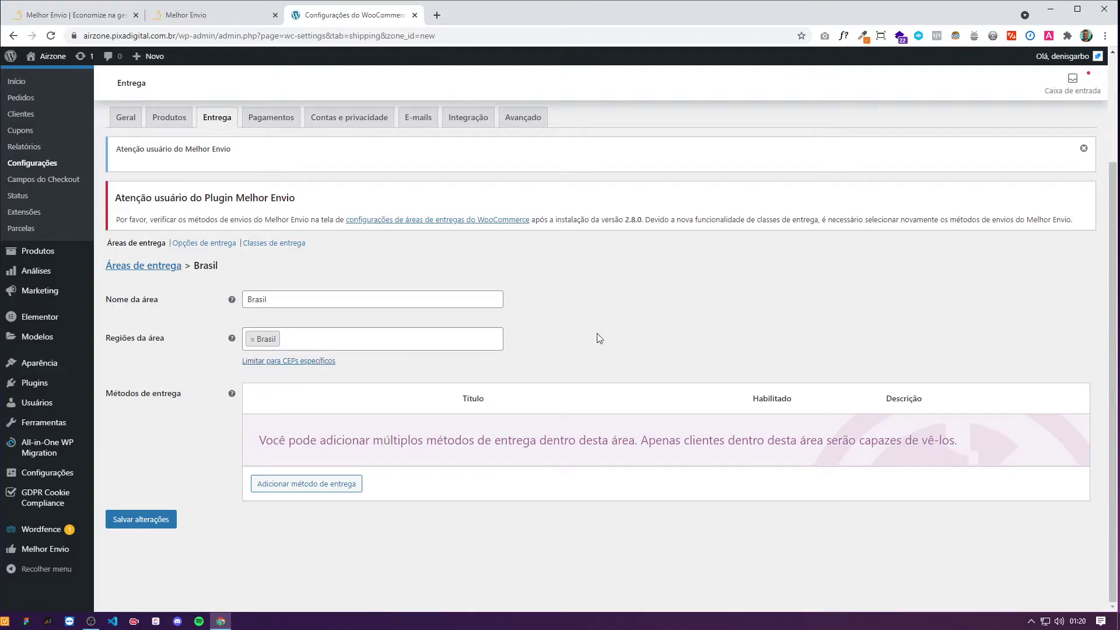
- Try adding the individual states Acre and Alagoas as regions of the Brasil area and remove them again
click(468, 342)
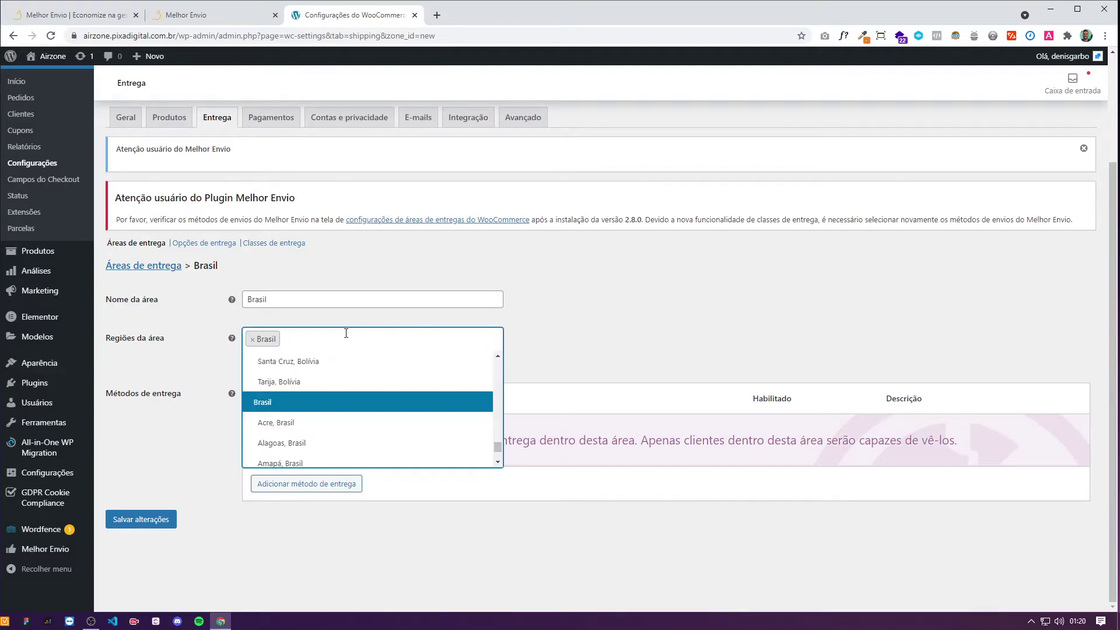
click(296, 426)
click(378, 344)
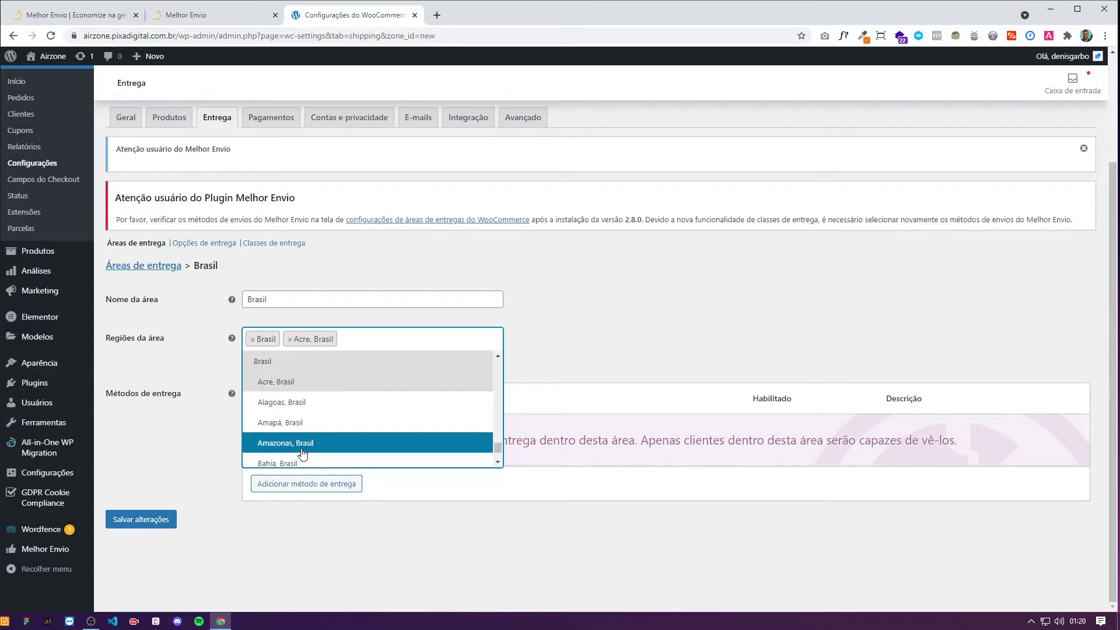
click(297, 402)
click(290, 340)
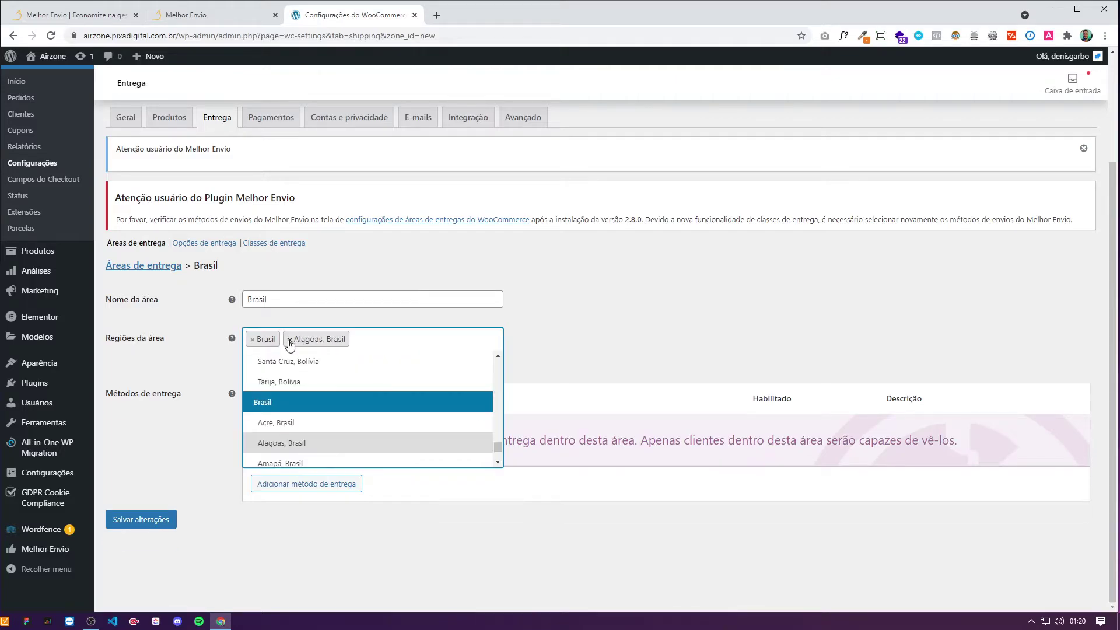
click(289, 340)
- Add the delivery methods "Correios Pac (Melhor Envio)" and "Correios Sedex (Melhor Envio)" to the Brasil area
click(331, 482)
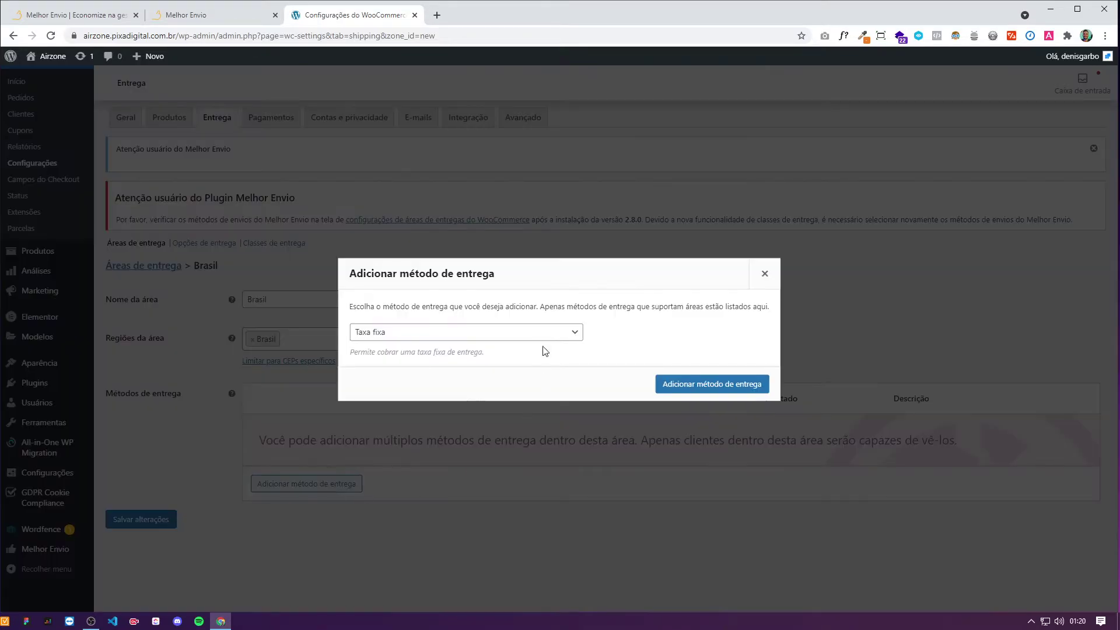
click(531, 333)
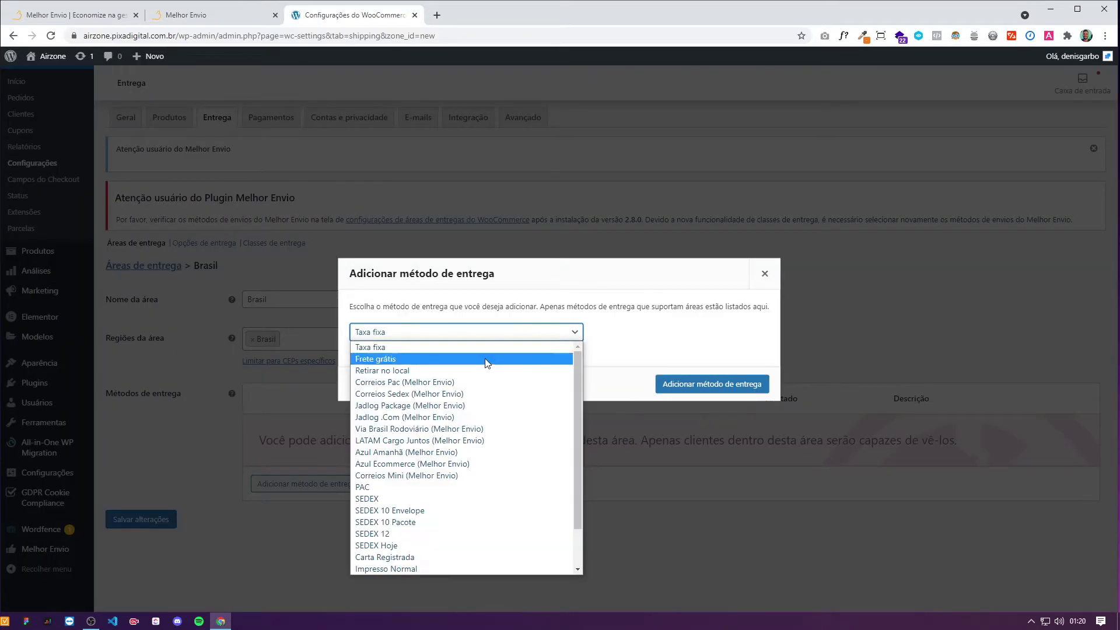
click(418, 384)
click(712, 384)
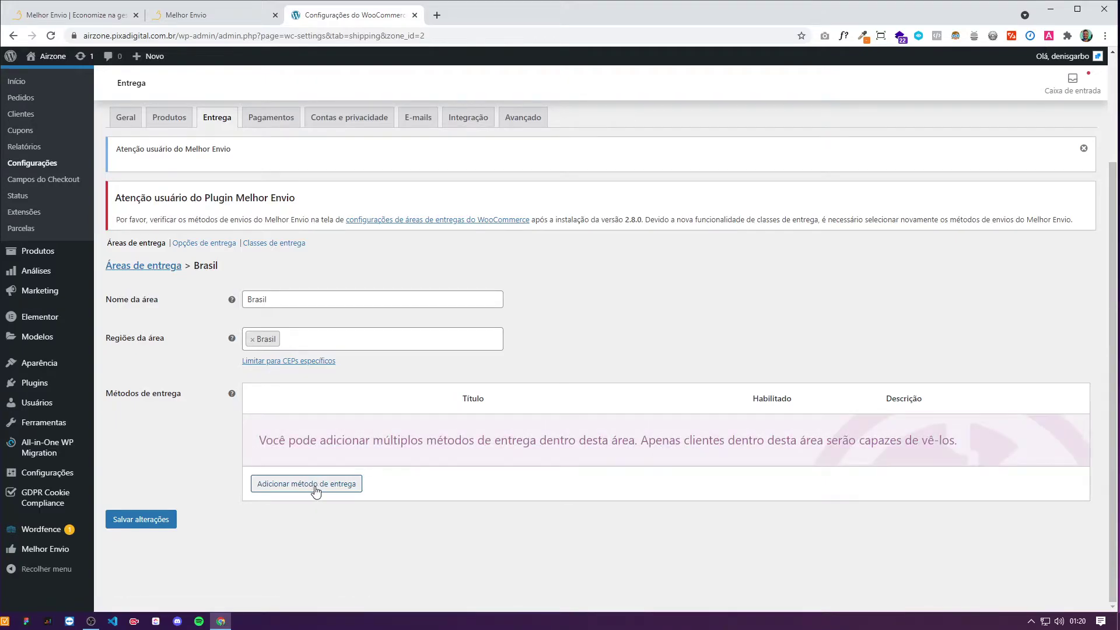
click(315, 488)
click(414, 332)
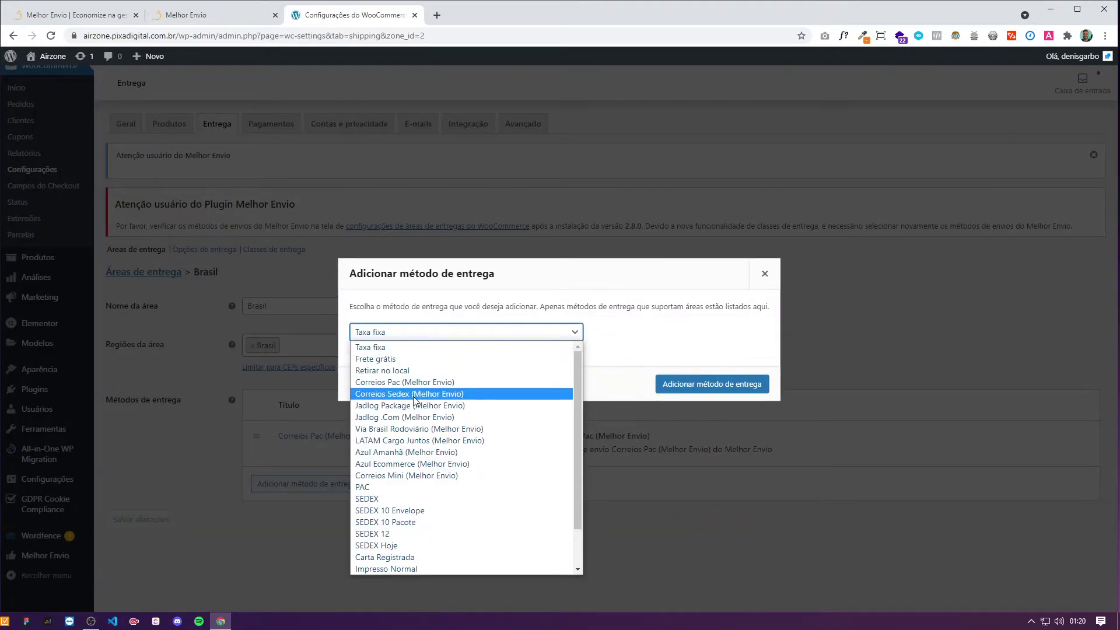
click(414, 395)
click(683, 383)
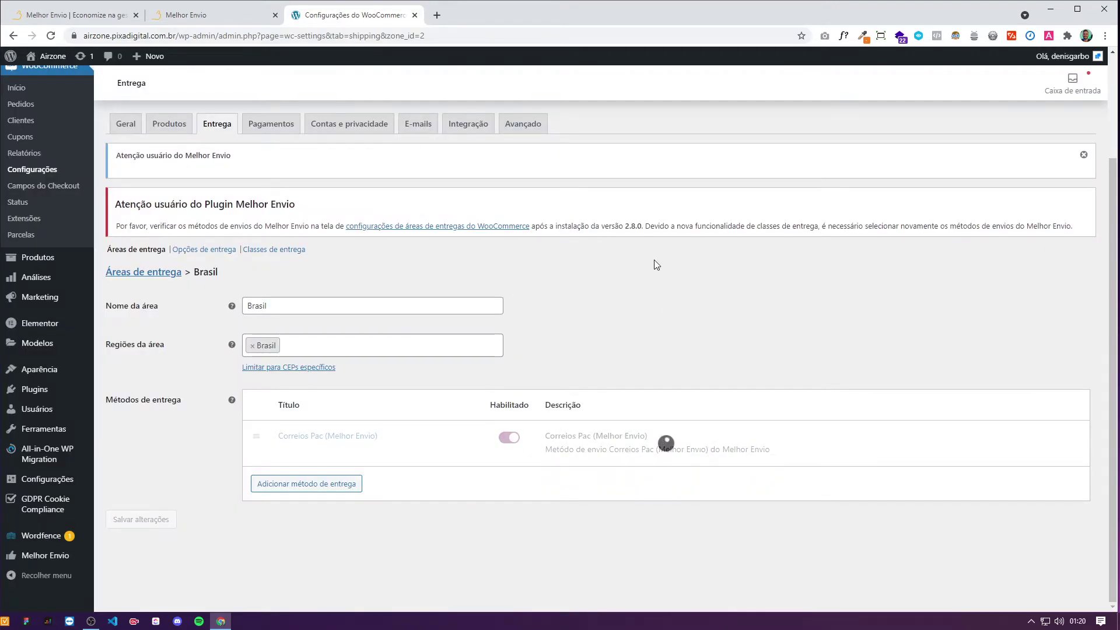
- Return to the WordPress dashboard and open the Airzone storefront in a separate browser tab
scroll(72, 499, up, 3)
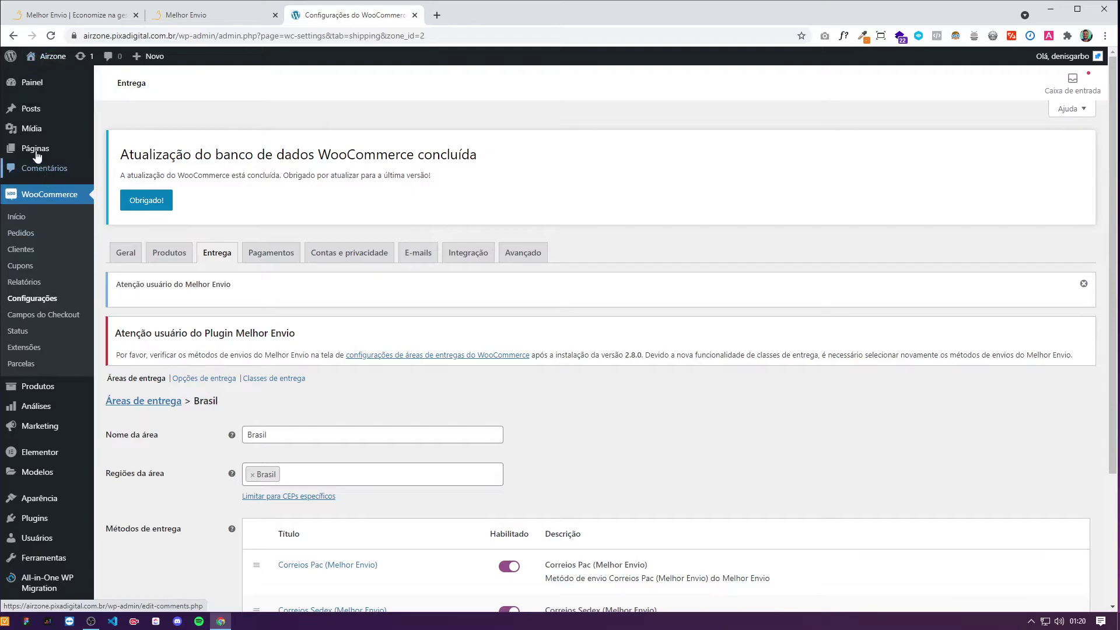
mouse_move(26, 88)
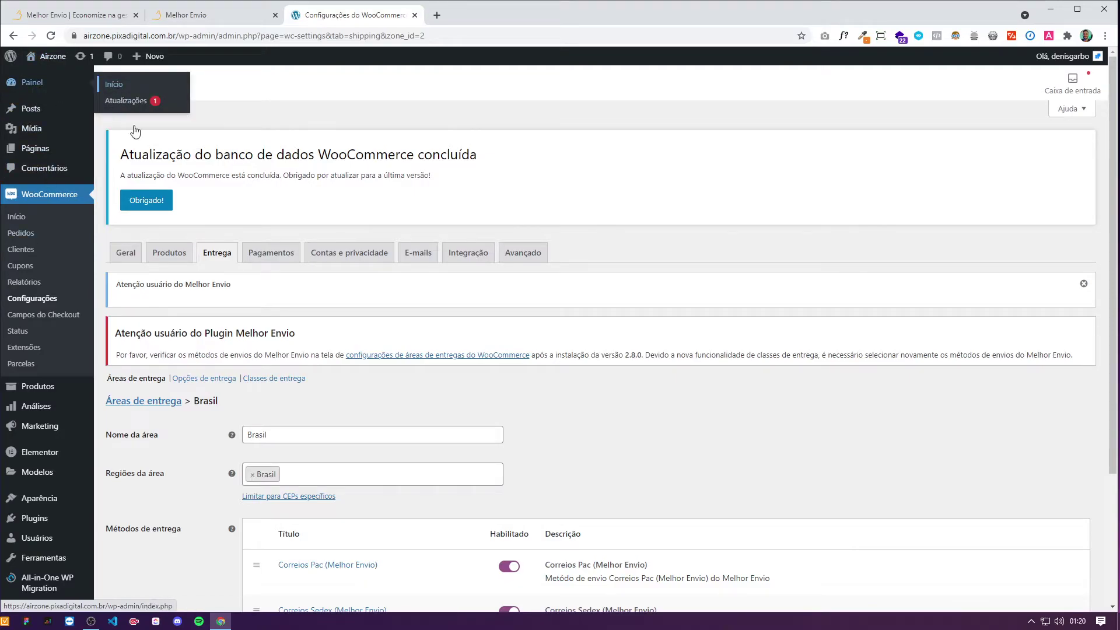
scroll(118, 98, down, 3)
scroll(117, 98, up, 3)
click(114, 93)
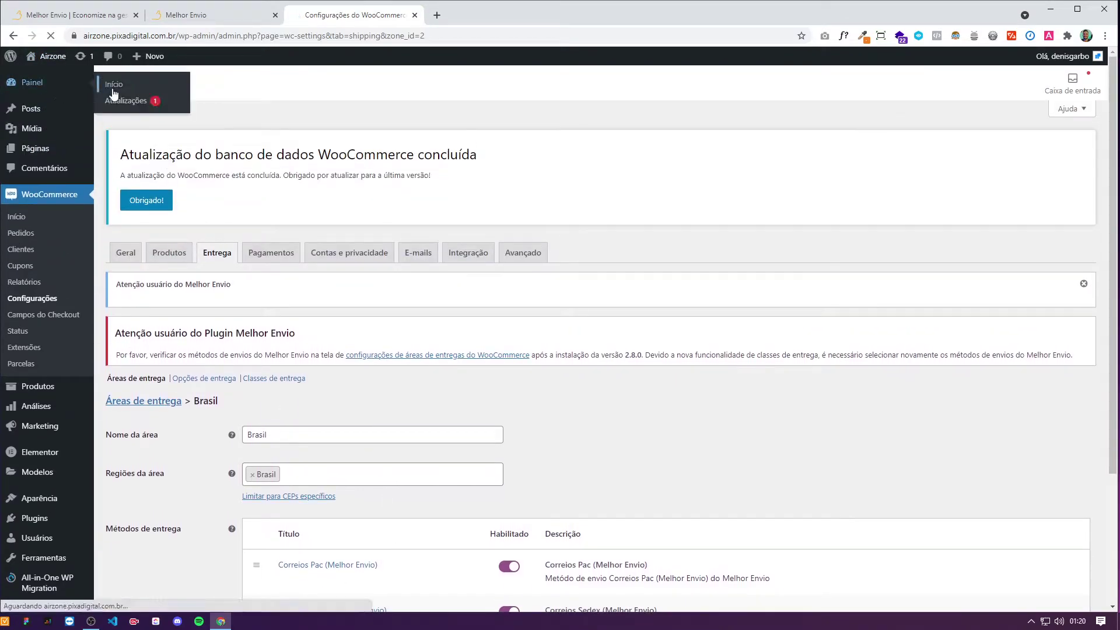
mouse_move(41, 58)
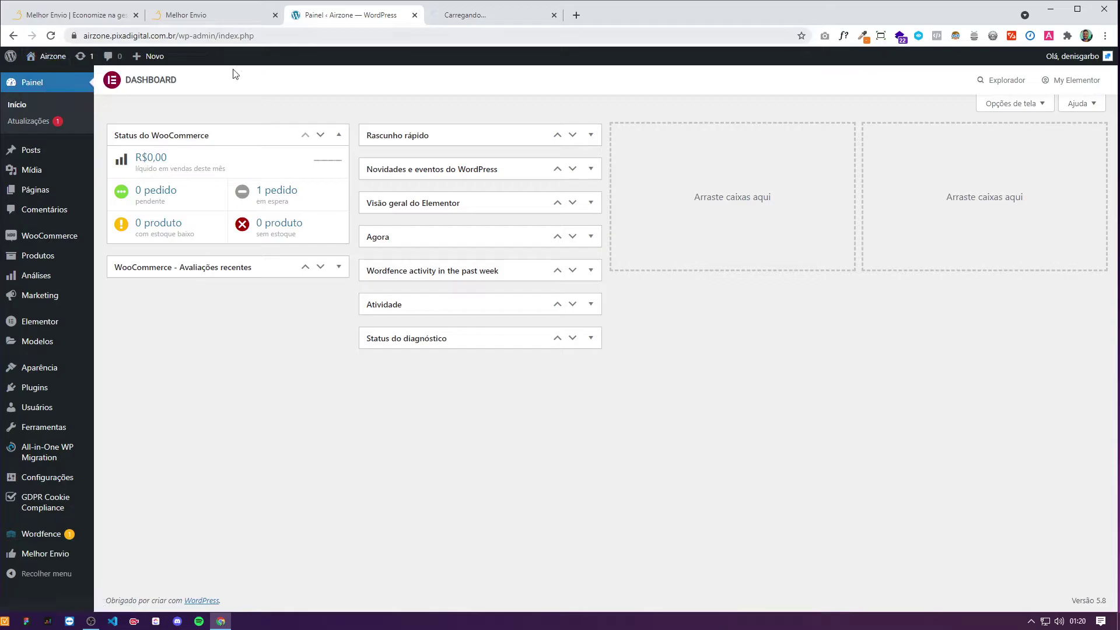
click(459, 17)
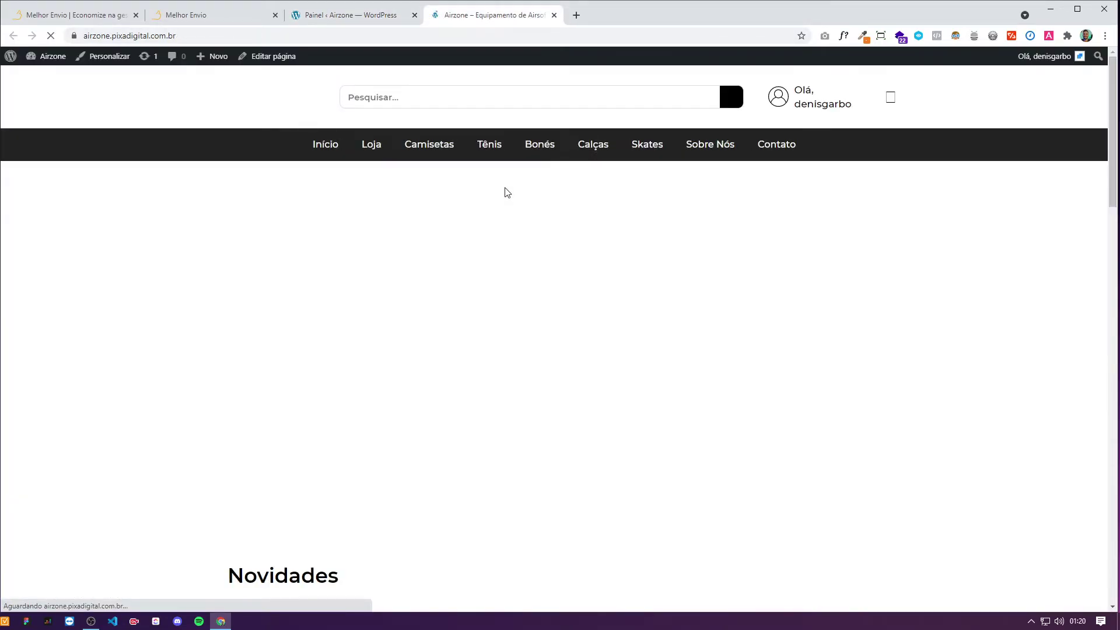
- Open the "Gorro Adidas Perf Cinza" product page from the Novidades section and locate its shipping simulator
scroll(497, 291, down, 3)
scroll(497, 321, down, 6)
scroll(513, 275, up, 1)
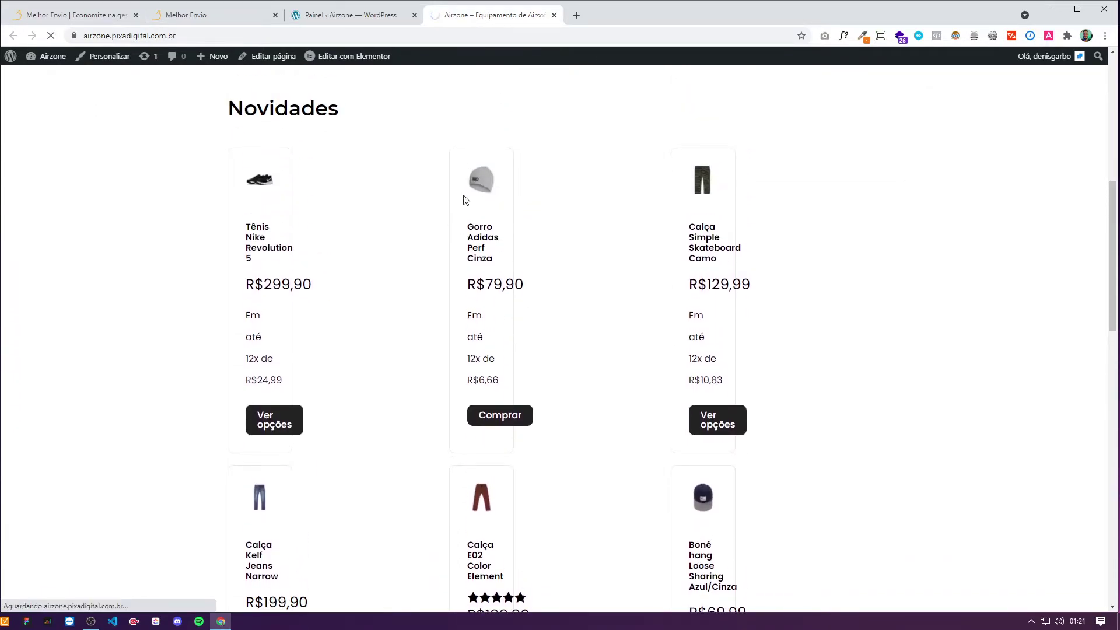
click(496, 198)
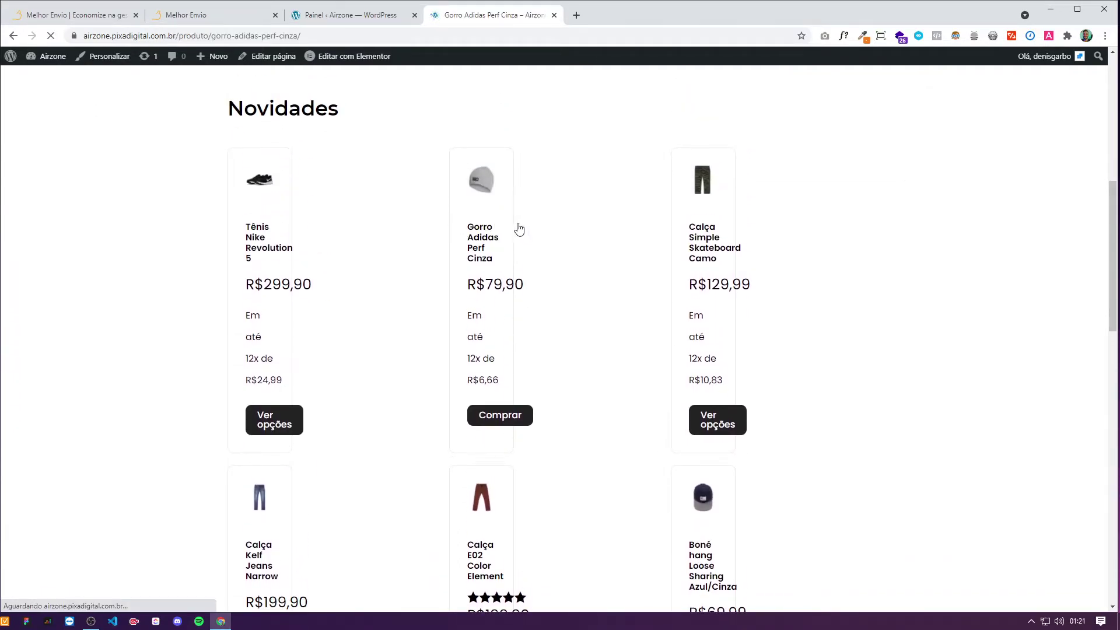
scroll(619, 337, down, 1)
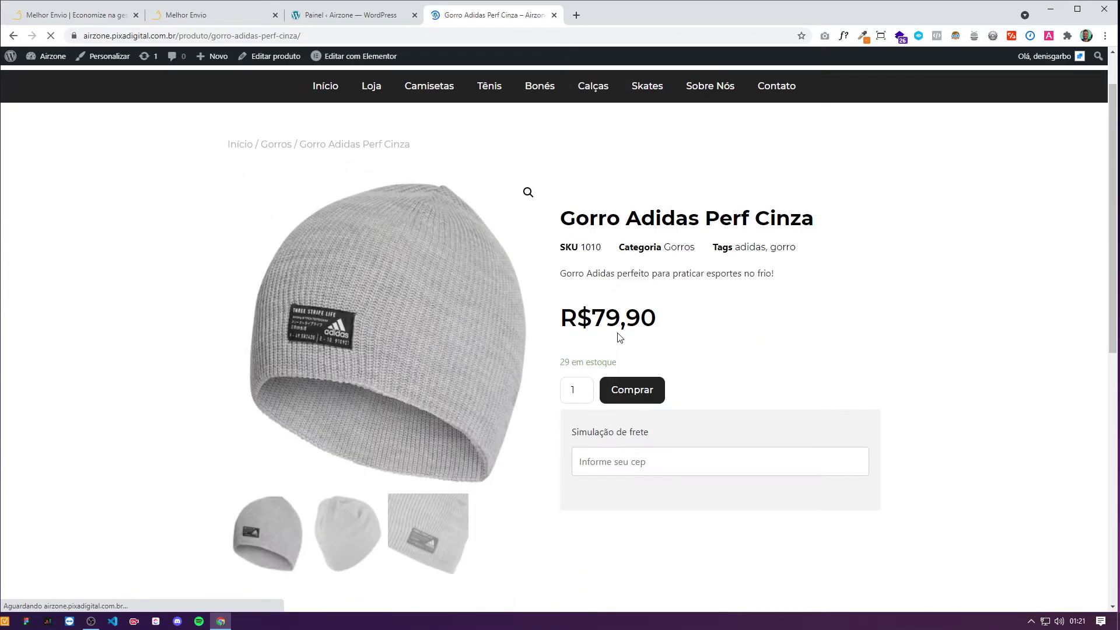
scroll(869, 414, down, 3)
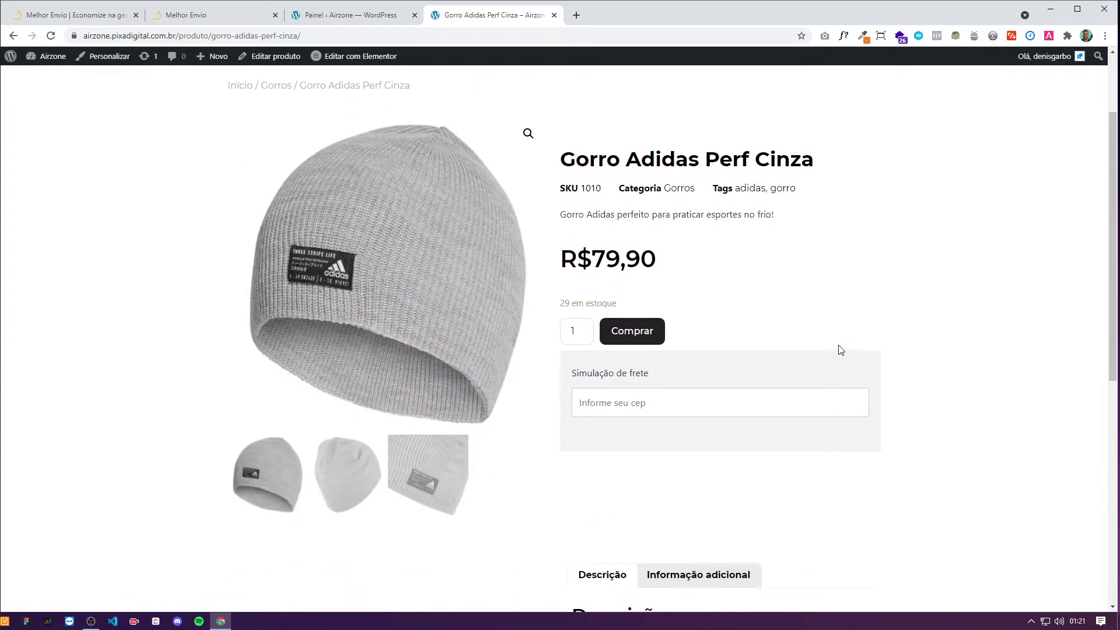
scroll(408, 233, up, 1)
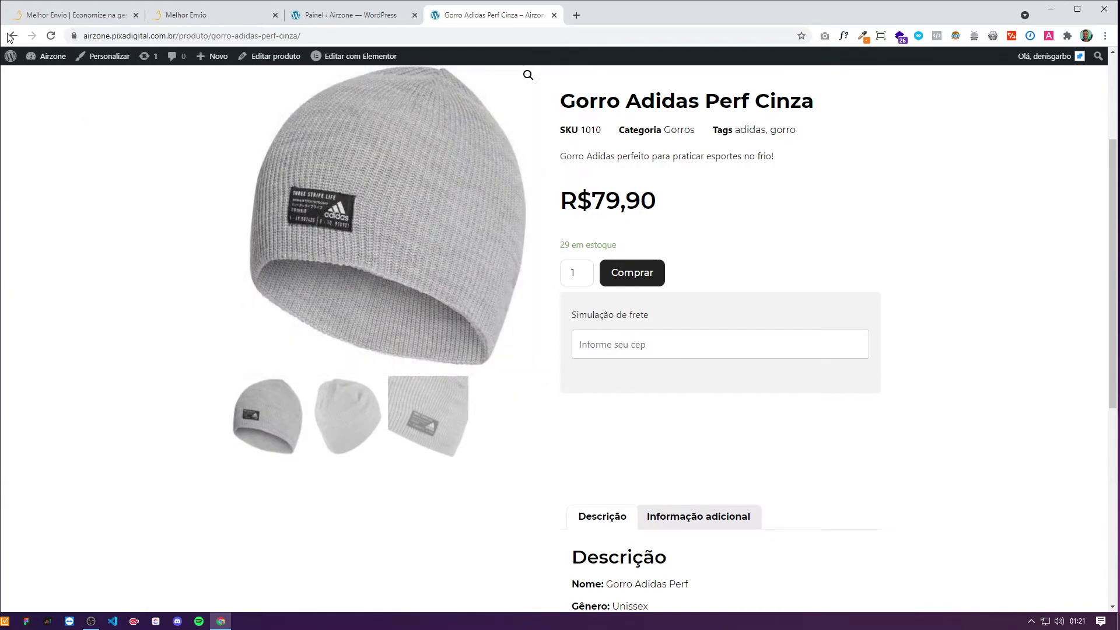
- Simulate shipping for the Gorro Adidas Perf Cinza by entering a destination CEP, and check the quoted delivery option
click(13, 35)
click(524, 185)
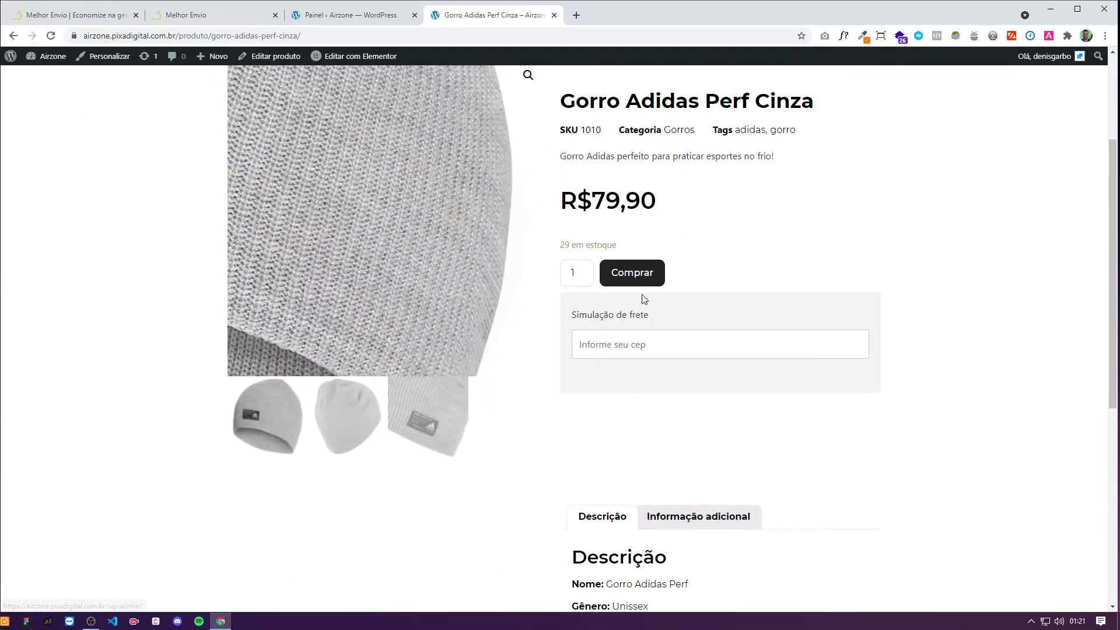
click(736, 472)
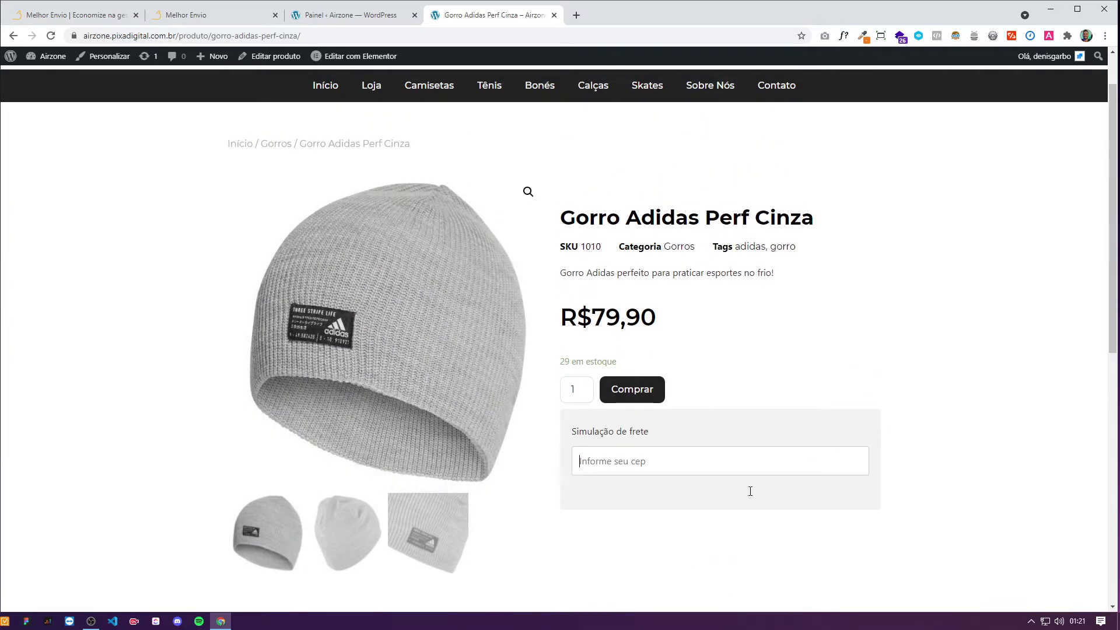
drag(575, 429, 1000, 512)
click(984, 500)
triple_click(636, 435)
click(661, 432)
text(06755-175)
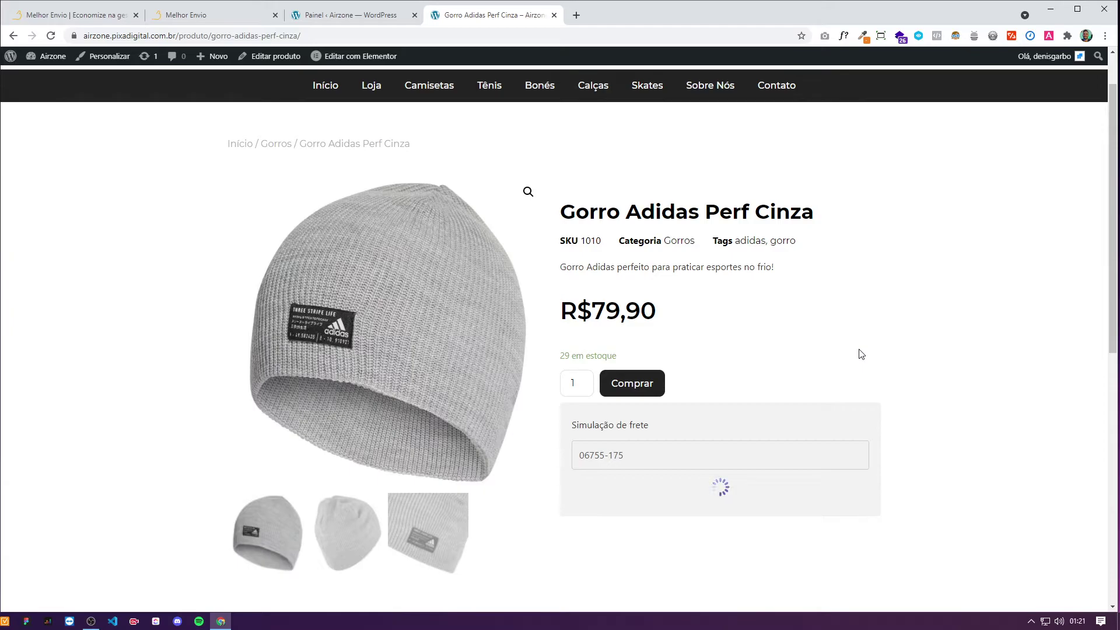
drag(790, 477, 580, 477)
click(987, 532)
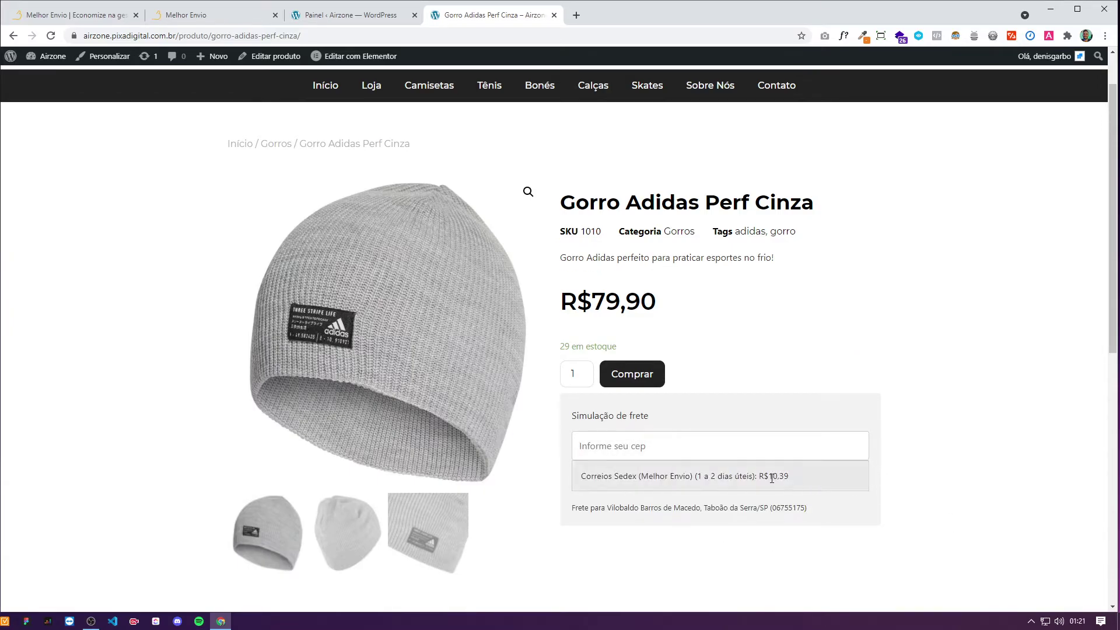
- Open the "Gorro Adidas Perf Cinza" product for editing in the WordPress admin and go to its product data
click(349, 15)
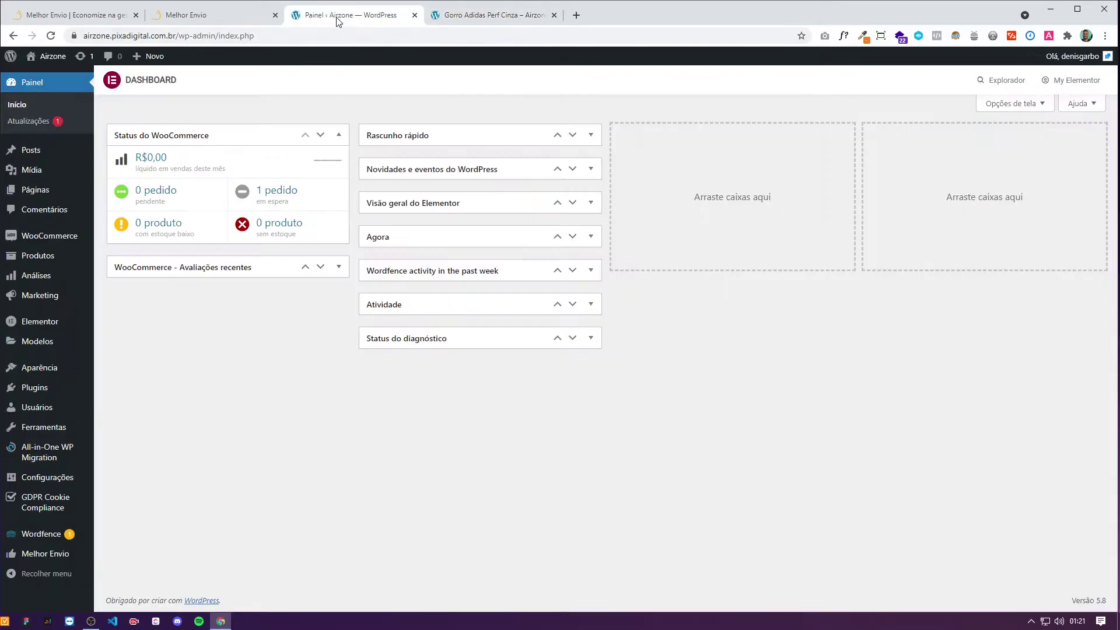
click(489, 18)
click(350, 15)
click(38, 255)
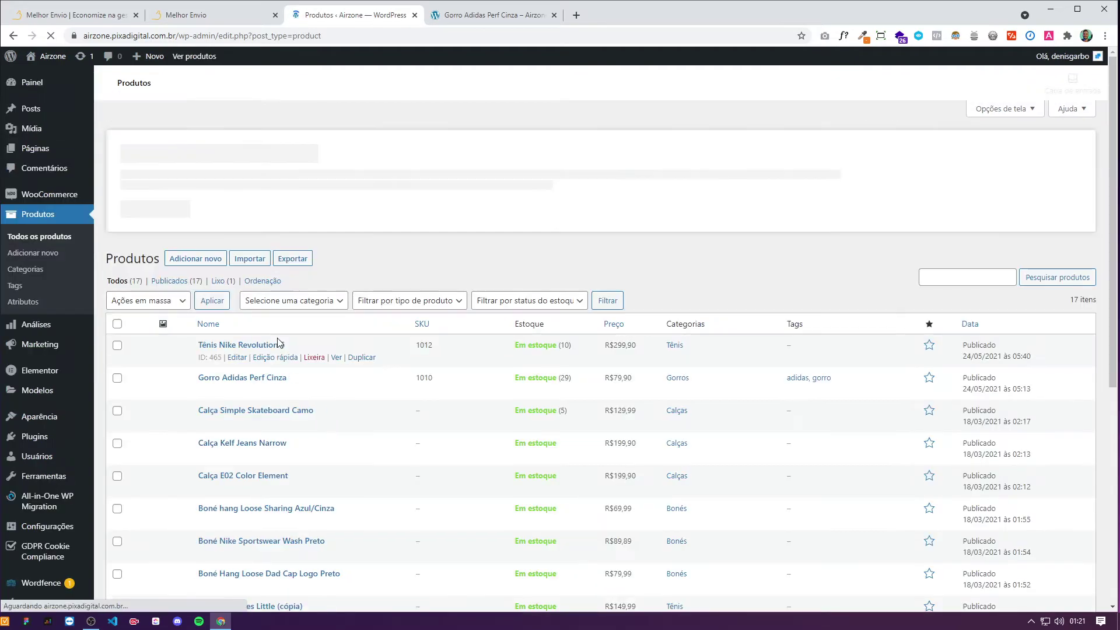
click(236, 332)
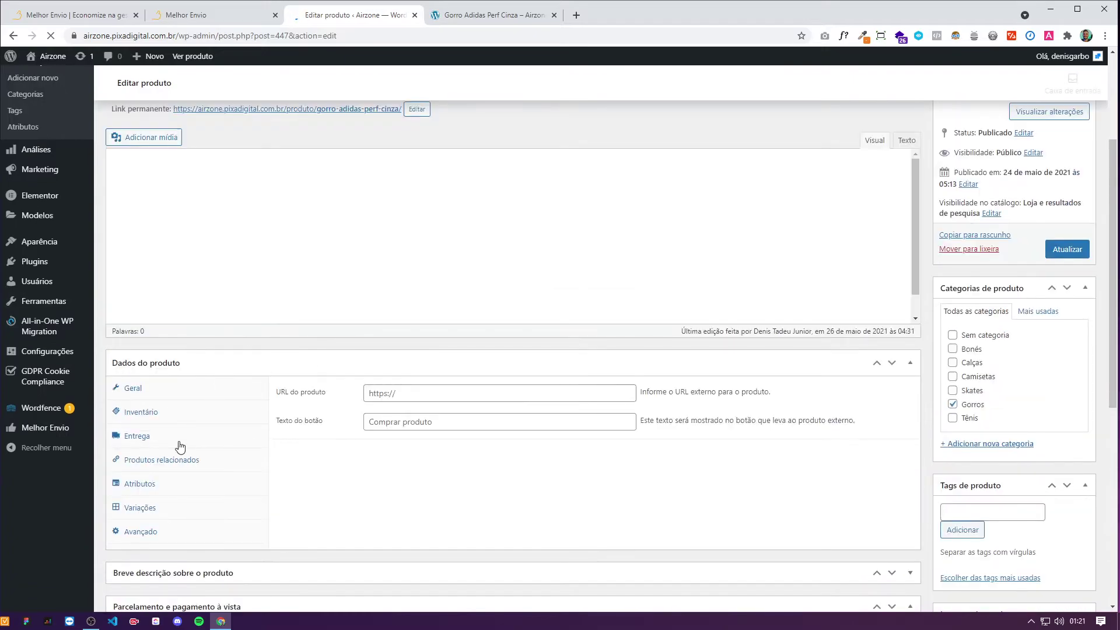
scroll(226, 391, down, 5)
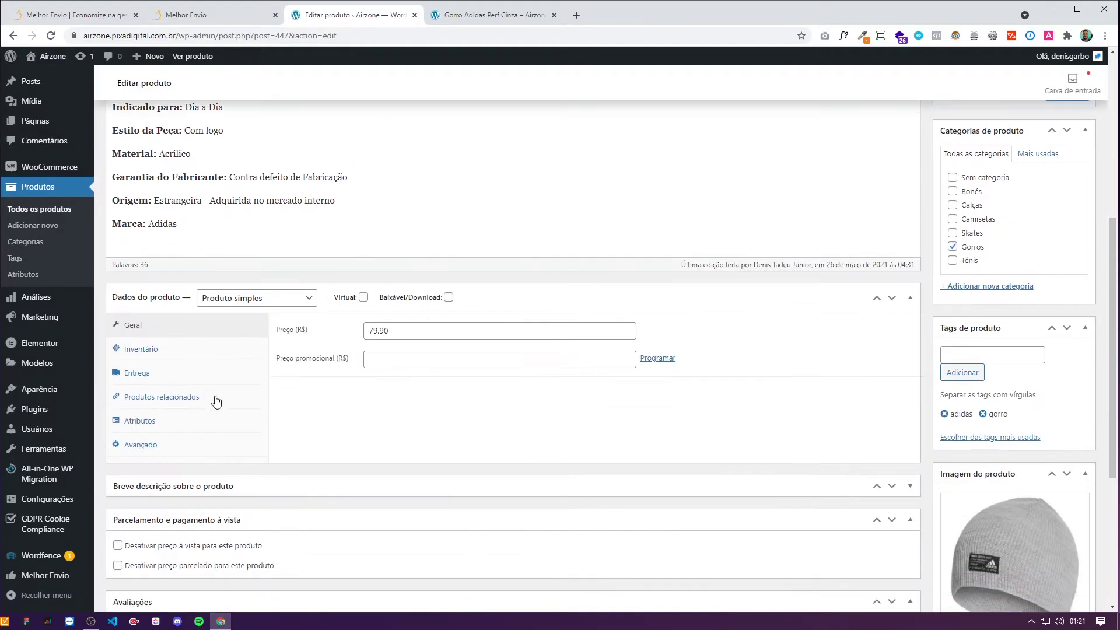
- Examine the product's Entrega settings: weight, the three dimensions and the delivery class
click(175, 373)
click(398, 333)
double_click(398, 334)
click(397, 333)
double_click(398, 333)
click(376, 360)
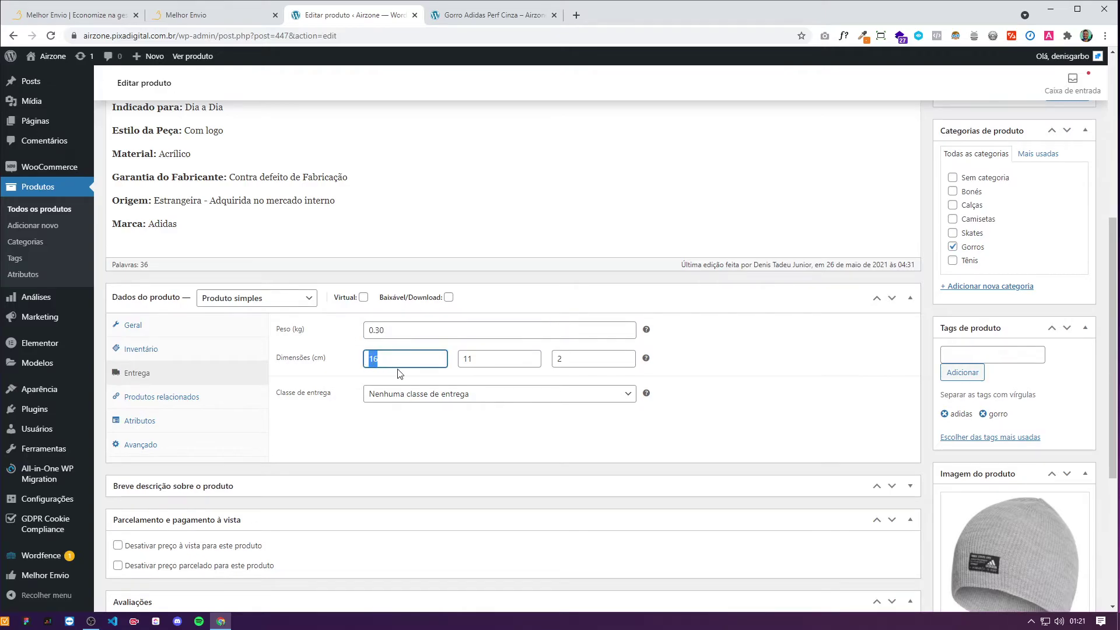
double_click(466, 359)
double_click(588, 363)
click(509, 418)
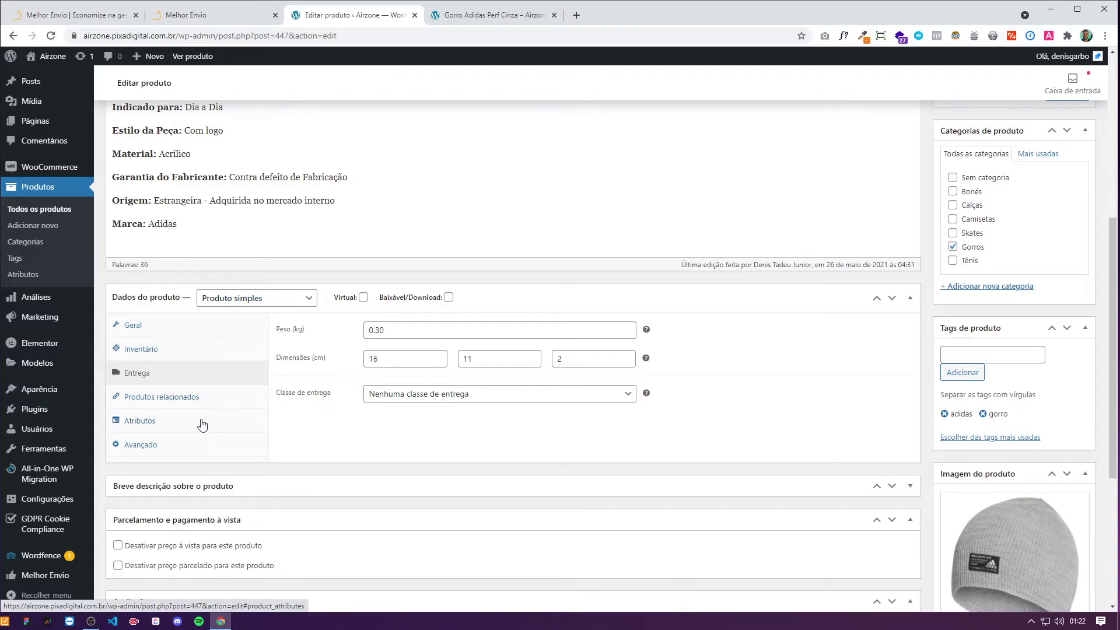
double_click(376, 331)
click(411, 406)
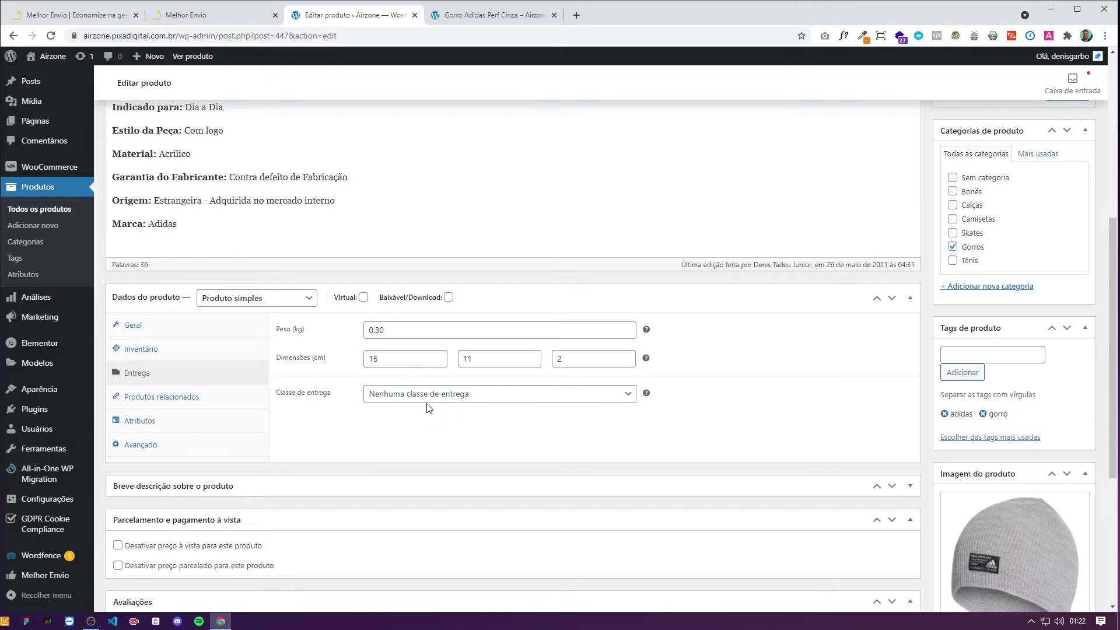
- Return to the dashboard and move the "Wordfence activity in the past week" widget into the first empty column
scroll(688, 445, up, 10)
click(114, 85)
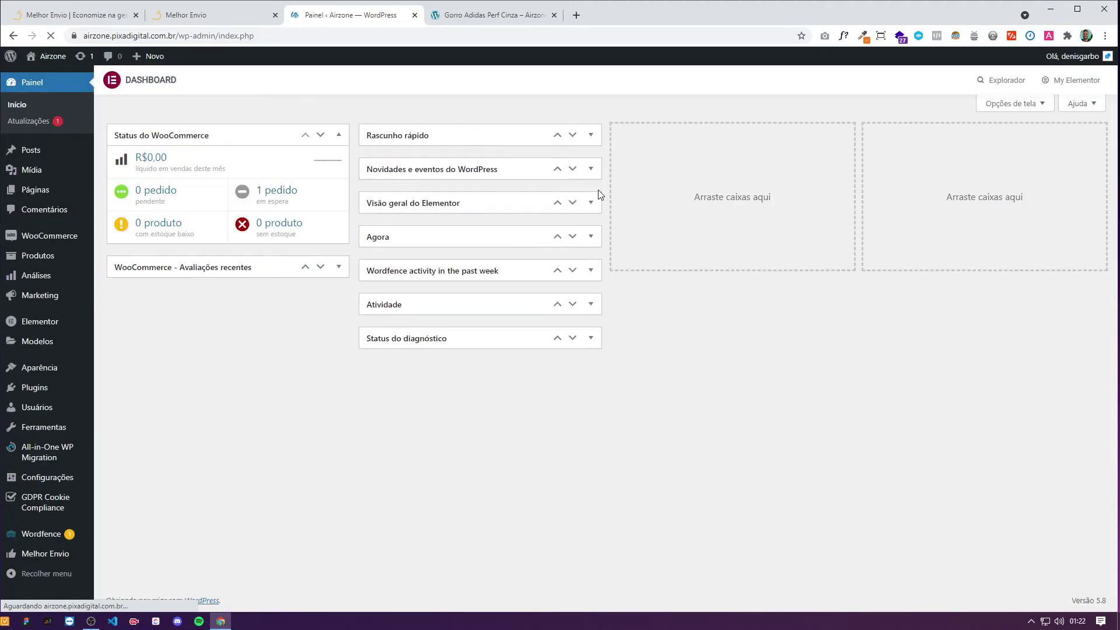
drag(472, 271, 716, 304)
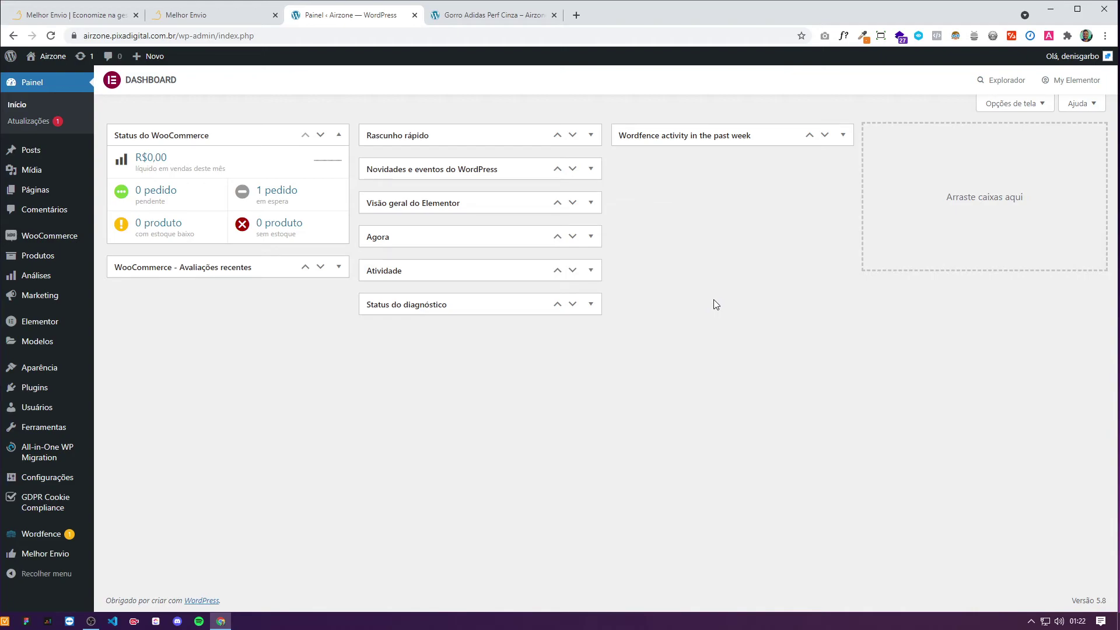